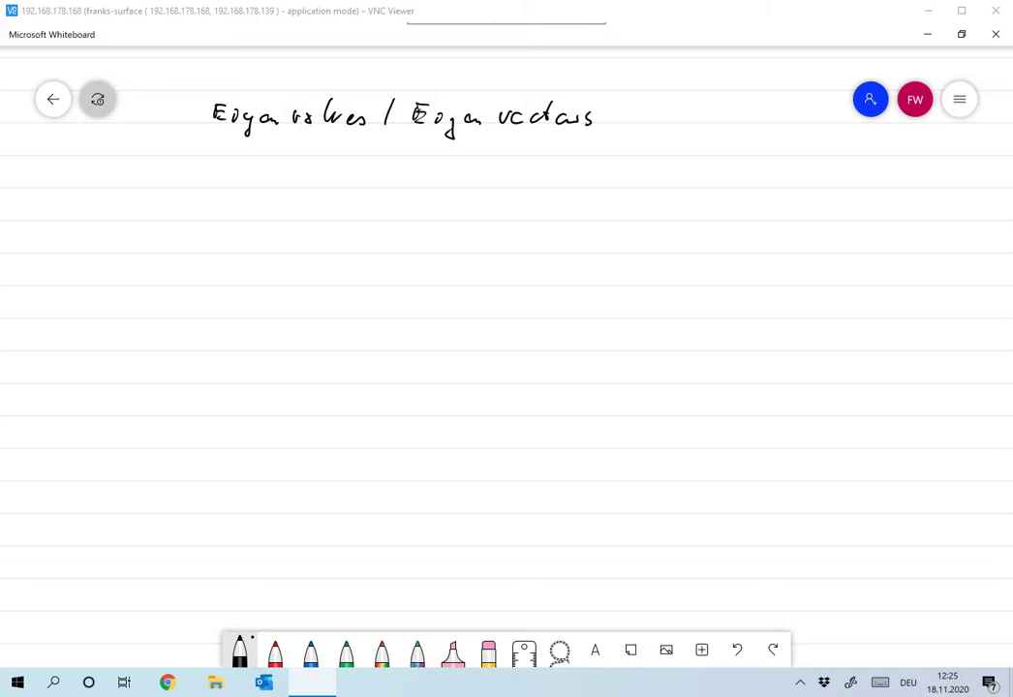
# Handwrite the numbered statement opening "2.25 Let K : X → X compact" below the Eigenvalues / Eigenvectors title
pyautogui.moveTo(145, 175)
pyautogui.mouseDown()
pyautogui.moveTo(157, 189)
pyautogui.moveTo(184, 189)
pyautogui.mouseUp()
pyautogui.click(164, 187)
pyautogui.moveTo(194, 175)
pyautogui.mouseDown()
pyautogui.moveTo(193, 190)
pyautogui.moveTo(209, 171)
pyautogui.mouseUp()
pyautogui.moveTo(243, 173)
pyautogui.mouseDown()
pyautogui.moveTo(243, 190)
pyautogui.moveTo(260, 187)
pyautogui.mouseUp()
pyautogui.moveTo(279, 169)
pyautogui.mouseDown()
pyautogui.moveTo(269, 190)
pyautogui.moveTo(304, 188)
pyautogui.mouseUp()
pyautogui.moveTo(316, 174)
pyautogui.mouseDown()
pyautogui.moveTo(318, 189)
pyautogui.moveTo(390, 181)
pyautogui.mouseUp()
pyautogui.click(338, 185)
pyautogui.moveTo(391, 177)
pyautogui.mouseDown()
pyautogui.moveTo(391, 187)
pyautogui.moveTo(467, 181)
pyautogui.moveTo(507, 198)
pyautogui.moveTo(518, 186)
pyautogui.moveTo(550, 190)
pyautogui.mouseUp()
pyautogui.moveTo(567, 171); pyautogui.dragTo(566, 191)
pyautogui.moveTo(559, 179); pyautogui.dragTo(572, 178)
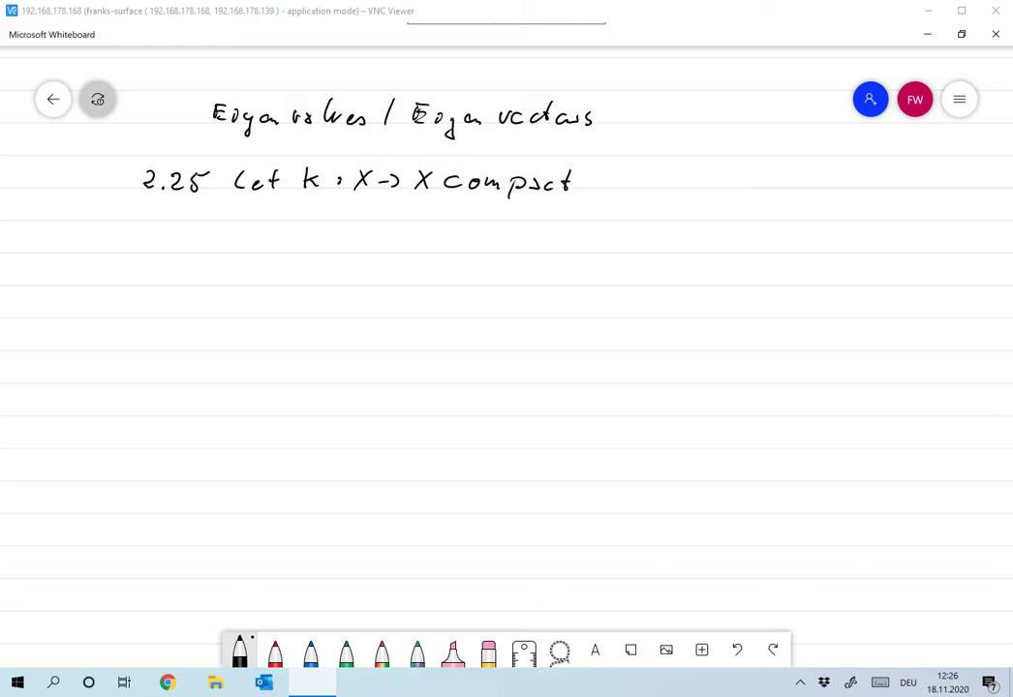
# Add "X Banach" after the compactness assumption of 2.25 and underline the word Banach
pyautogui.click(578, 188)
pyautogui.moveTo(612, 173); pyautogui.dragTo(622, 189)
pyautogui.moveTo(624, 173); pyautogui.dragTo(610, 190)
pyautogui.moveTo(644, 170)
pyautogui.mouseDown()
pyautogui.moveTo(642, 189)
pyautogui.moveTo(681, 189)
pyautogui.mouseUp()
pyautogui.moveTo(697, 180)
pyautogui.mouseDown()
pyautogui.moveTo(700, 189)
pyautogui.moveTo(721, 189)
pyautogui.mouseUp()
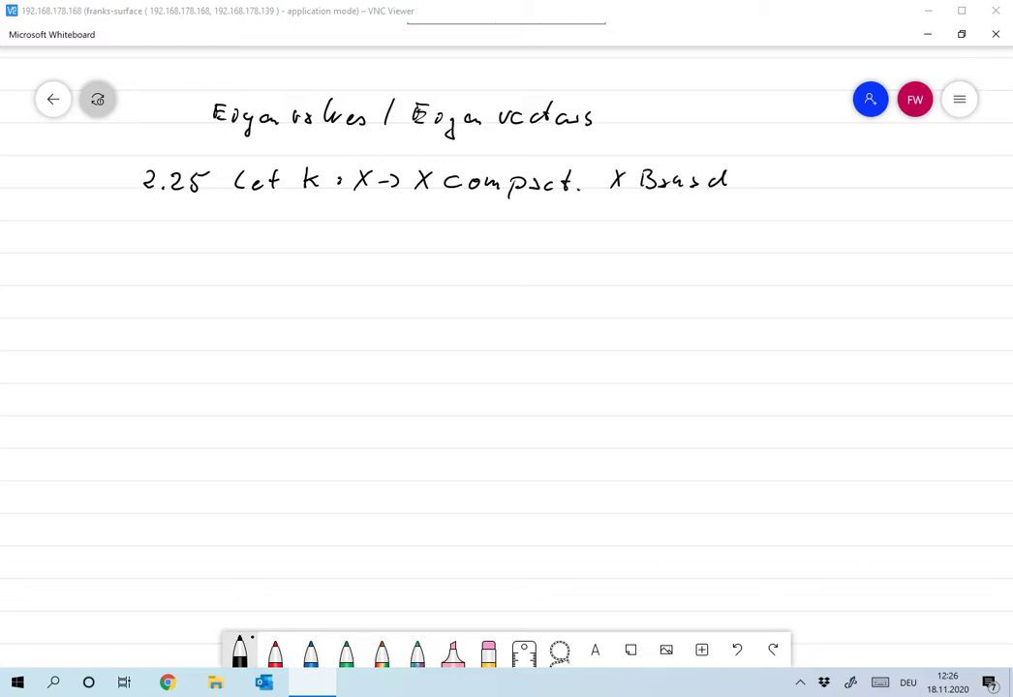
pyautogui.moveTo(634, 196); pyautogui.dragTo(718, 199)
# Write the claim "Then dim ker (I − K) < ∞." on the line below the assumptions of 2.25
pyautogui.moveTo(243, 217)
pyautogui.mouseDown()
pyautogui.moveTo(242, 230)
pyautogui.moveTo(253, 213)
pyautogui.mouseUp()
pyautogui.moveTo(256, 210)
pyautogui.mouseDown()
pyautogui.moveTo(257, 230)
pyautogui.moveTo(439, 229)
pyautogui.mouseUp()
pyautogui.moveTo(467, 214); pyautogui.dragTo(464, 230)
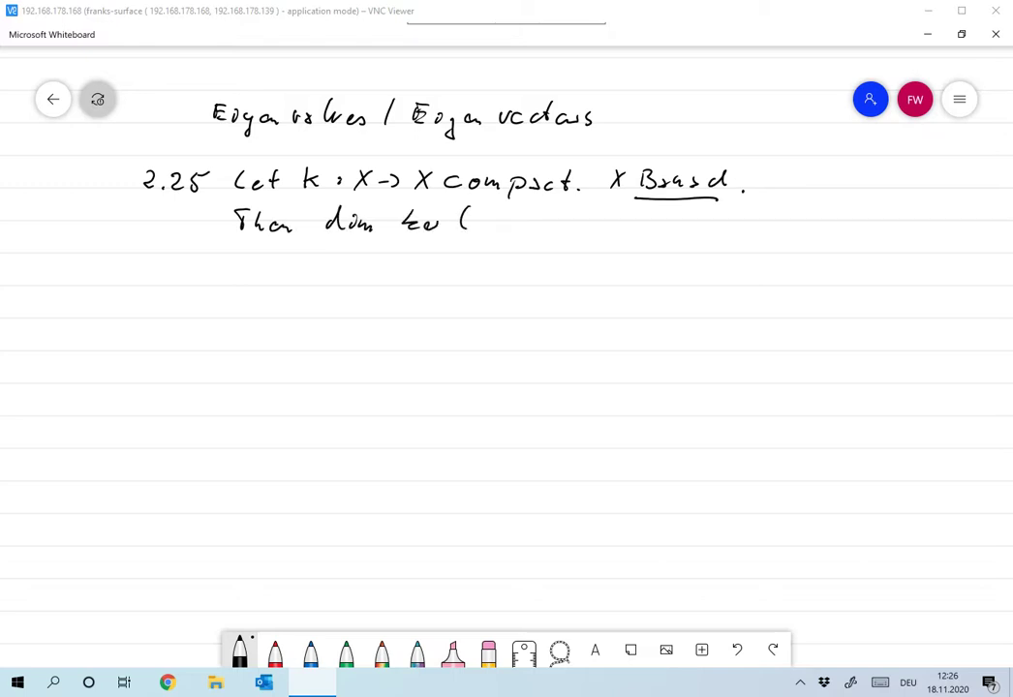
pyautogui.moveTo(490, 210); pyautogui.dragTo(489, 228)
pyautogui.moveTo(505, 221); pyautogui.dragTo(515, 221)
pyautogui.moveTo(524, 209)
pyautogui.mouseDown()
pyautogui.moveTo(522, 229)
pyautogui.moveTo(537, 229)
pyautogui.mouseUp()
pyautogui.moveTo(558, 211)
pyautogui.mouseDown()
pyautogui.moveTo(559, 229)
pyautogui.moveTo(635, 225)
pyautogui.mouseUp()
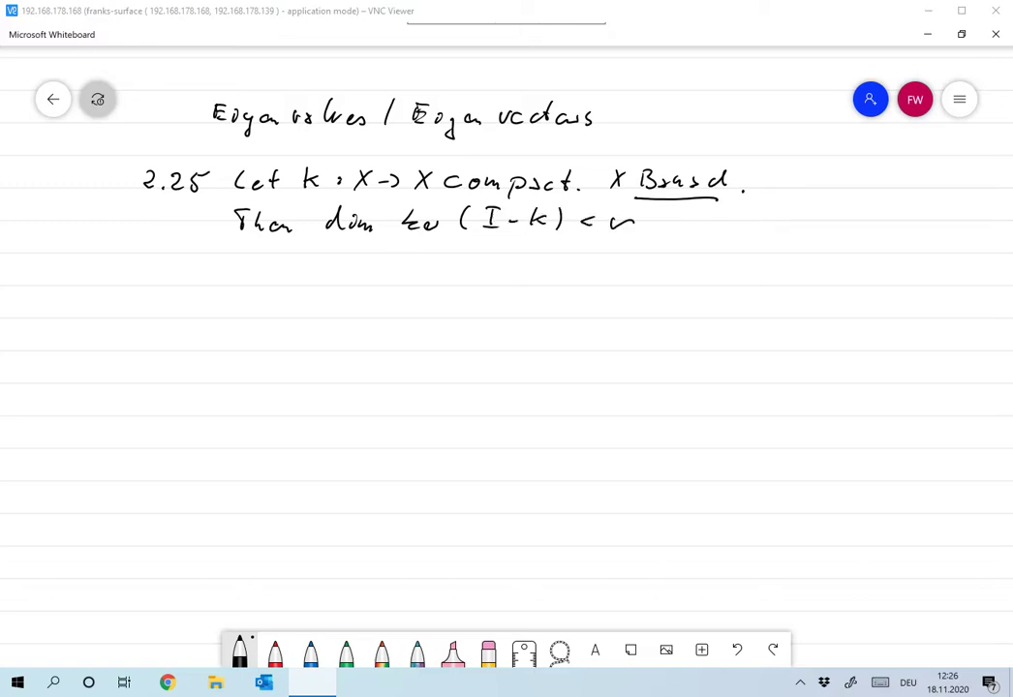
pyautogui.click(652, 232)
# Start the proof beneath the claim with the line "Proof: Assume dim ker (I − K) = ∞."
pyautogui.moveTo(230, 254)
pyautogui.mouseDown()
pyautogui.moveTo(231, 275)
pyautogui.moveTo(263, 266)
pyautogui.mouseUp()
pyautogui.moveTo(278, 265)
pyautogui.mouseDown()
pyautogui.moveTo(292, 291)
pyautogui.moveTo(344, 255)
pyautogui.moveTo(353, 279)
pyautogui.mouseUp()
pyautogui.click(317, 268)
pyautogui.moveTo(338, 269); pyautogui.dragTo(350, 269)
pyautogui.moveTo(366, 262)
pyautogui.mouseDown()
pyautogui.moveTo(356, 275)
pyautogui.moveTo(411, 261)
pyautogui.moveTo(424, 277)
pyautogui.mouseUp()
pyautogui.moveTo(425, 275)
pyautogui.mouseDown()
pyautogui.moveTo(479, 256)
pyautogui.moveTo(511, 277)
pyautogui.moveTo(590, 281)
pyautogui.mouseUp()
pyautogui.moveTo(617, 264)
pyautogui.mouseDown()
pyautogui.moveTo(616, 276)
pyautogui.moveTo(624, 259)
pyautogui.mouseUp()
pyautogui.moveTo(610, 278); pyautogui.dragTo(664, 277)
pyautogui.moveTo(678, 255)
pyautogui.mouseDown()
pyautogui.moveTo(679, 281)
pyautogui.moveTo(710, 267)
pyautogui.mouseUp()
pyautogui.moveTo(699, 273); pyautogui.dragTo(735, 272)
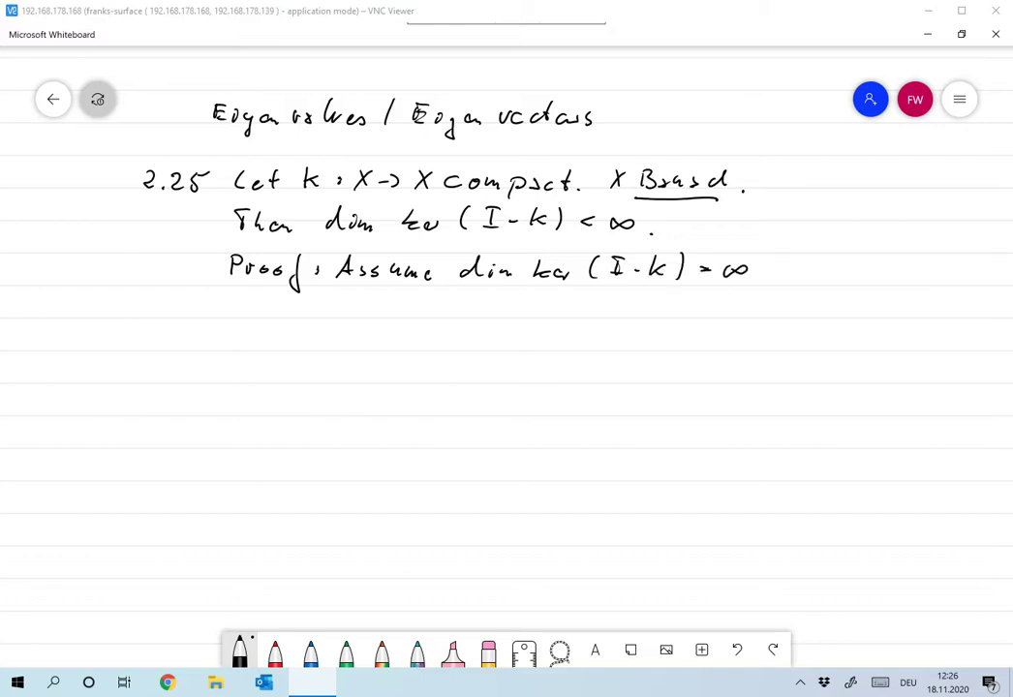
pyautogui.click(761, 275)
# Write "As in Riesz Lemma, construct" as the next line of the proof
pyautogui.moveTo(332, 319); pyautogui.dragTo(348, 318)
pyautogui.moveTo(334, 312); pyautogui.dragTo(428, 317)
pyautogui.click(384, 303)
pyautogui.moveTo(427, 298)
pyautogui.mouseDown()
pyautogui.moveTo(438, 317)
pyautogui.moveTo(453, 317)
pyautogui.mouseUp()
pyautogui.moveTo(469, 308)
pyautogui.mouseDown()
pyautogui.moveTo(465, 317)
pyautogui.moveTo(528, 317)
pyautogui.mouseUp()
pyautogui.moveTo(531, 311); pyautogui.dragTo(582, 317)
pyautogui.moveTo(586, 304)
pyautogui.mouseDown()
pyautogui.moveTo(606, 321)
pyautogui.moveTo(648, 309)
pyautogui.mouseUp()
pyautogui.moveTo(656, 308); pyautogui.dragTo(724, 316)
pyautogui.moveTo(728, 310)
pyautogui.mouseDown()
pyautogui.moveTo(748, 317)
pyautogui.moveTo(752, 296)
pyautogui.moveTo(744, 316)
pyautogui.mouseUp()
pyautogui.moveTo(762, 308)
pyautogui.mouseDown()
pyautogui.moveTo(754, 317)
pyautogui.moveTo(772, 318)
pyautogui.mouseUp()
pyautogui.moveTo(767, 308); pyautogui.dragTo(783, 306)
# Continue the proof on a new line with "(u_k) in ker (I − K):"
pyautogui.moveTo(336, 334)
pyautogui.mouseDown()
pyautogui.moveTo(333, 359)
pyautogui.moveTo(419, 355)
pyautogui.mouseUp()
pyautogui.moveTo(430, 356); pyautogui.dragTo(506, 344)
pyautogui.moveTo(532, 334)
pyautogui.mouseDown()
pyautogui.moveTo(529, 358)
pyautogui.moveTo(558, 335)
pyautogui.mouseUp()
pyautogui.moveTo(552, 335)
pyautogui.mouseDown()
pyautogui.moveTo(550, 355)
pyautogui.moveTo(572, 345)
pyautogui.mouseUp()
pyautogui.moveTo(584, 333)
pyautogui.mouseDown()
pyautogui.moveTo(582, 354)
pyautogui.moveTo(611, 364)
pyautogui.mouseUp()
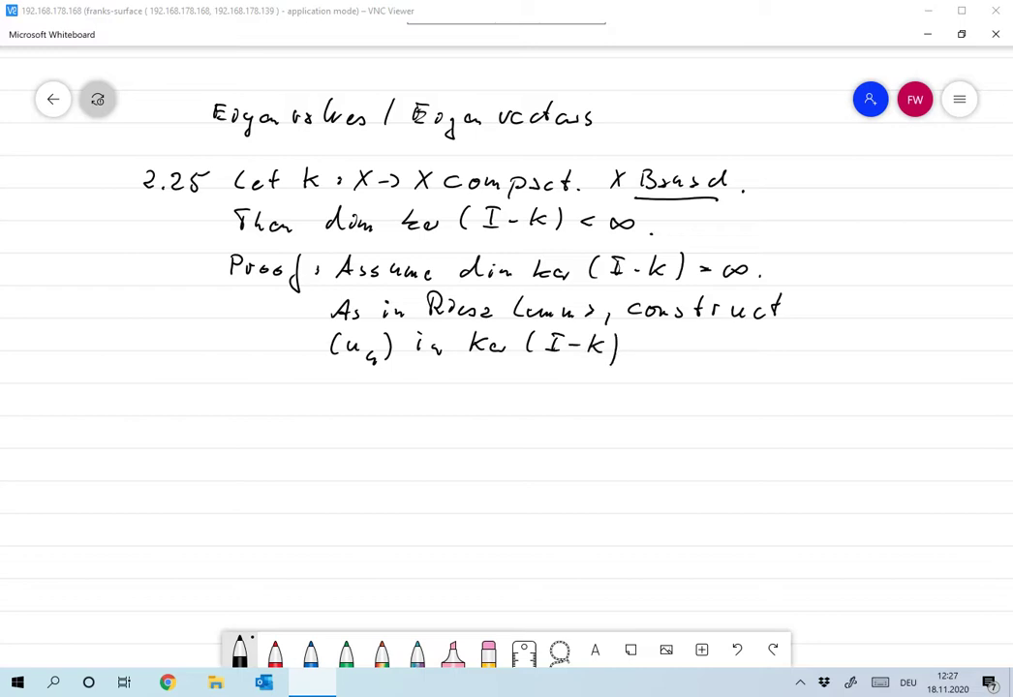
pyautogui.click(634, 340)
pyautogui.click(633, 351)
# Write the normalization condition "‖u_k‖ = 1," beneath the sequence in ker (I − K)
pyautogui.scroll(-1, 506, 368)
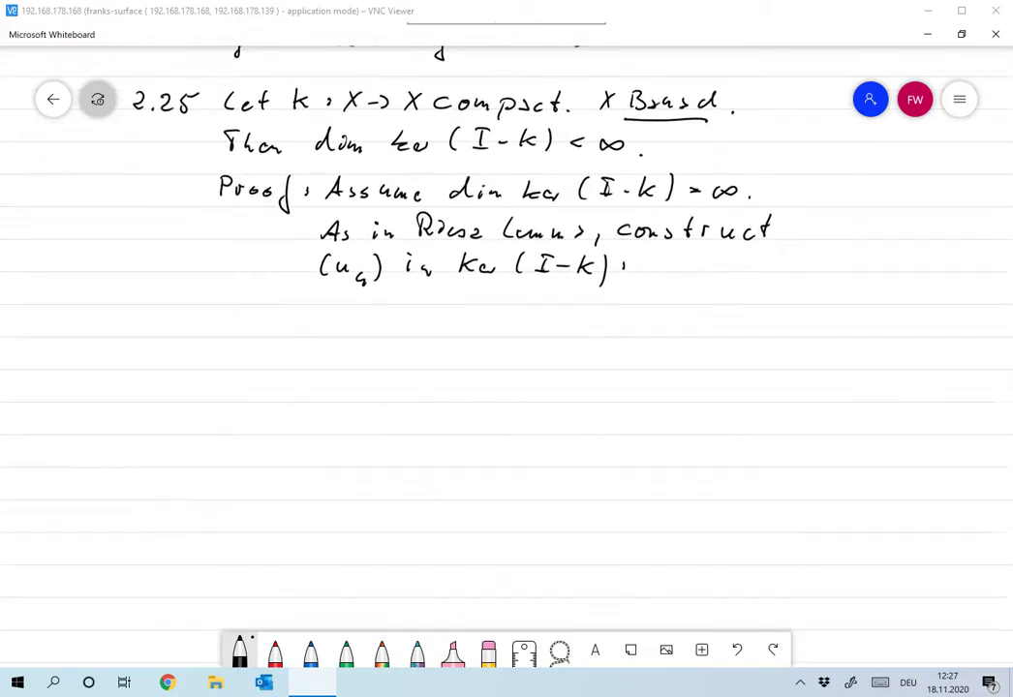
pyautogui.moveTo(330, 307); pyautogui.dragTo(330, 319)
pyautogui.moveTo(336, 307)
pyautogui.mouseDown()
pyautogui.moveTo(336, 320)
pyautogui.moveTo(370, 330)
pyautogui.mouseUp()
pyautogui.moveTo(390, 306)
pyautogui.mouseDown()
pyautogui.moveTo(389, 320)
pyautogui.moveTo(424, 315)
pyautogui.mouseUp()
pyautogui.moveTo(411, 322); pyautogui.dragTo(458, 333)
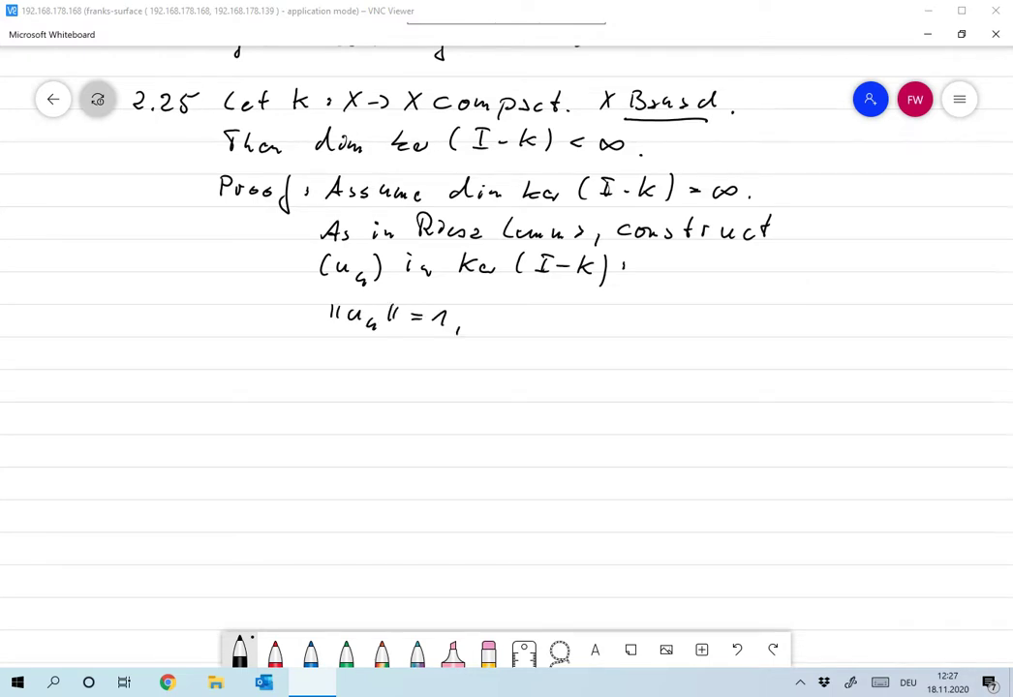
# Add the separation condition "‖u_k − u_l‖ ≥ 1/2, k ≠ l" beside the normalization condition
pyautogui.moveTo(486, 307); pyautogui.dragTo(486, 319)
pyautogui.moveTo(491, 307); pyautogui.dragTo(491, 319)
pyautogui.moveTo(504, 310)
pyautogui.mouseDown()
pyautogui.moveTo(535, 331)
pyautogui.moveTo(610, 320)
pyautogui.mouseUp()
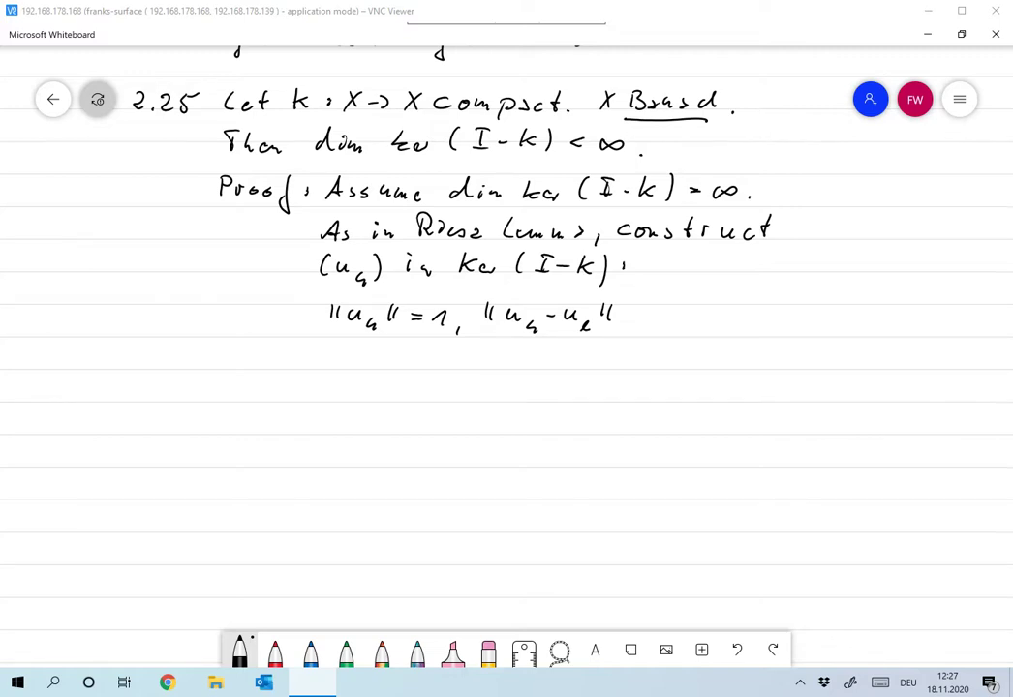
pyautogui.moveTo(625, 309)
pyautogui.mouseDown()
pyautogui.moveTo(636, 326)
pyautogui.moveTo(664, 313)
pyautogui.mouseUp()
pyautogui.moveTo(655, 323)
pyautogui.mouseDown()
pyautogui.moveTo(661, 335)
pyautogui.moveTo(710, 321)
pyautogui.mouseUp()
pyautogui.moveTo(717, 308)
pyautogui.mouseDown()
pyautogui.moveTo(719, 322)
pyautogui.moveTo(744, 319)
pyautogui.mouseUp()
pyautogui.moveTo(741, 308)
pyautogui.mouseDown()
pyautogui.moveTo(735, 324)
pyautogui.moveTo(778, 322)
pyautogui.mouseUp()
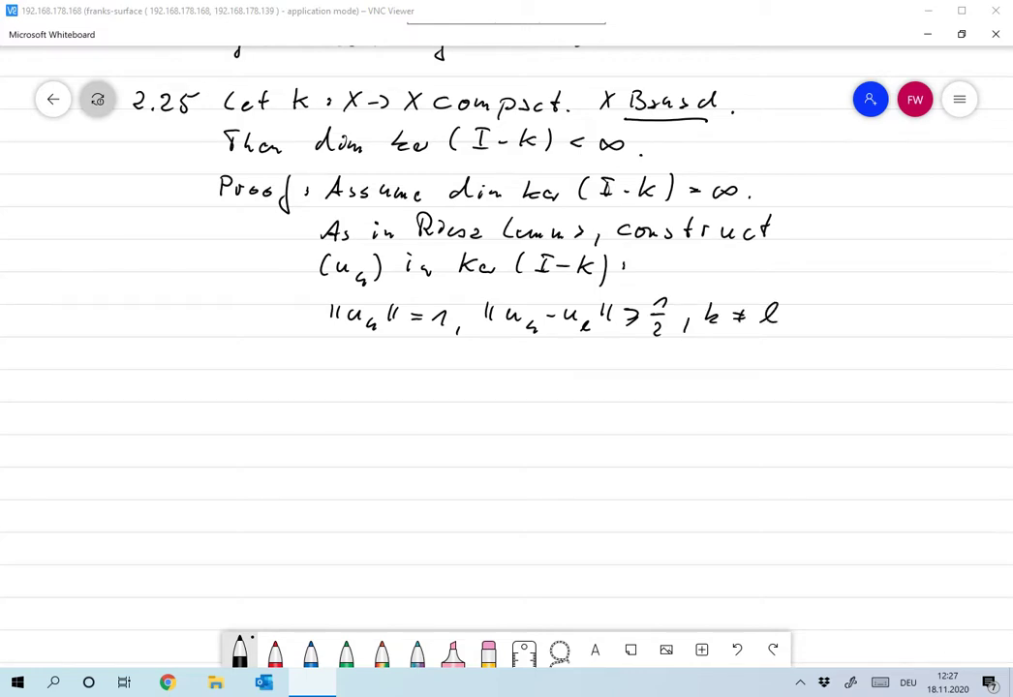
# Write the proof line "K u_k = u_k has no cgt. subsequence." below the two norm conditions
pyautogui.scroll(-1, 506, 348)
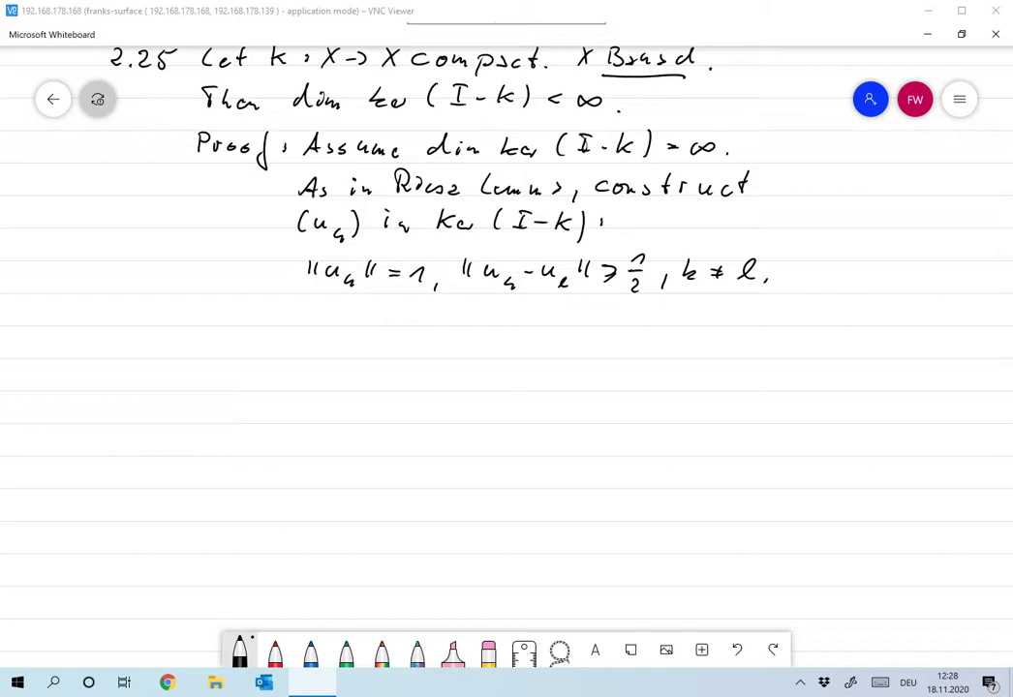
pyautogui.moveTo(306, 305)
pyautogui.mouseDown()
pyautogui.moveTo(321, 326)
pyautogui.moveTo(363, 338)
pyautogui.mouseUp()
pyautogui.moveTo(372, 317); pyautogui.dragTo(384, 317)
pyautogui.moveTo(372, 324); pyautogui.dragTo(385, 322)
pyautogui.moveTo(393, 313)
pyautogui.mouseDown()
pyautogui.moveTo(396, 325)
pyautogui.moveTo(409, 312)
pyautogui.moveTo(423, 340)
pyautogui.moveTo(456, 326)
pyautogui.mouseUp()
pyautogui.moveTo(464, 315)
pyautogui.mouseDown()
pyautogui.moveTo(478, 326)
pyautogui.moveTo(524, 327)
pyautogui.moveTo(528, 317)
pyautogui.moveTo(565, 327)
pyautogui.moveTo(572, 347)
pyautogui.mouseUp()
pyautogui.click(610, 326)
pyautogui.moveTo(600, 308)
pyautogui.mouseDown()
pyautogui.moveTo(600, 328)
pyautogui.moveTo(630, 327)
pyautogui.mouseUp()
pyautogui.moveTo(647, 316)
pyautogui.mouseDown()
pyautogui.moveTo(719, 327)
pyautogui.moveTo(733, 344)
pyautogui.moveTo(767, 325)
pyautogui.mouseUp()
pyautogui.click(733, 318)
pyautogui.moveTo(783, 318); pyautogui.dragTo(818, 329)
pyautogui.click(840, 329)
# Close the proof of 2.25 with a contradiction symbol followed by "K is compact."
pyautogui.scroll(-1, 506, 387)
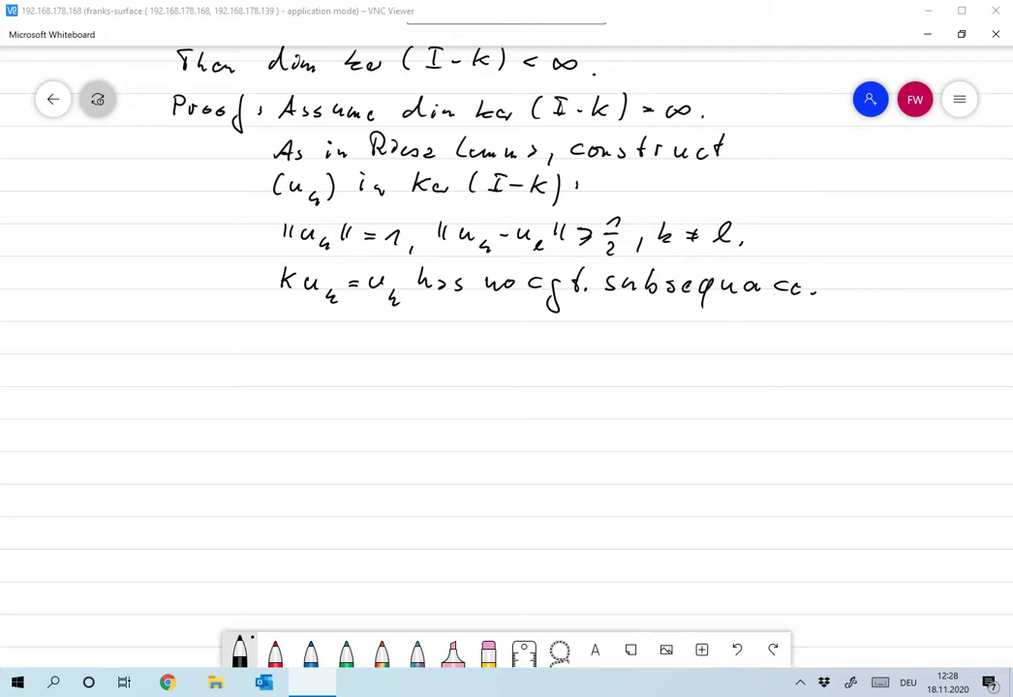
pyautogui.moveTo(285, 308)
pyautogui.mouseDown()
pyautogui.moveTo(276, 327)
pyautogui.moveTo(289, 343)
pyautogui.mouseUp()
pyautogui.moveTo(330, 317); pyautogui.dragTo(323, 339)
pyautogui.moveTo(340, 319)
pyautogui.mouseDown()
pyautogui.moveTo(338, 339)
pyautogui.moveTo(411, 339)
pyautogui.mouseUp()
pyautogui.moveTo(421, 330)
pyautogui.mouseDown()
pyautogui.moveTo(470, 352)
pyautogui.moveTo(484, 340)
pyautogui.mouseUp()
pyautogui.moveTo(508, 331); pyautogui.dragTo(501, 341)
pyautogui.moveTo(526, 319)
pyautogui.mouseDown()
pyautogui.moveTo(528, 341)
pyautogui.moveTo(532, 326)
pyautogui.mouseUp()
pyautogui.click(361, 322)
pyautogui.click(535, 339)
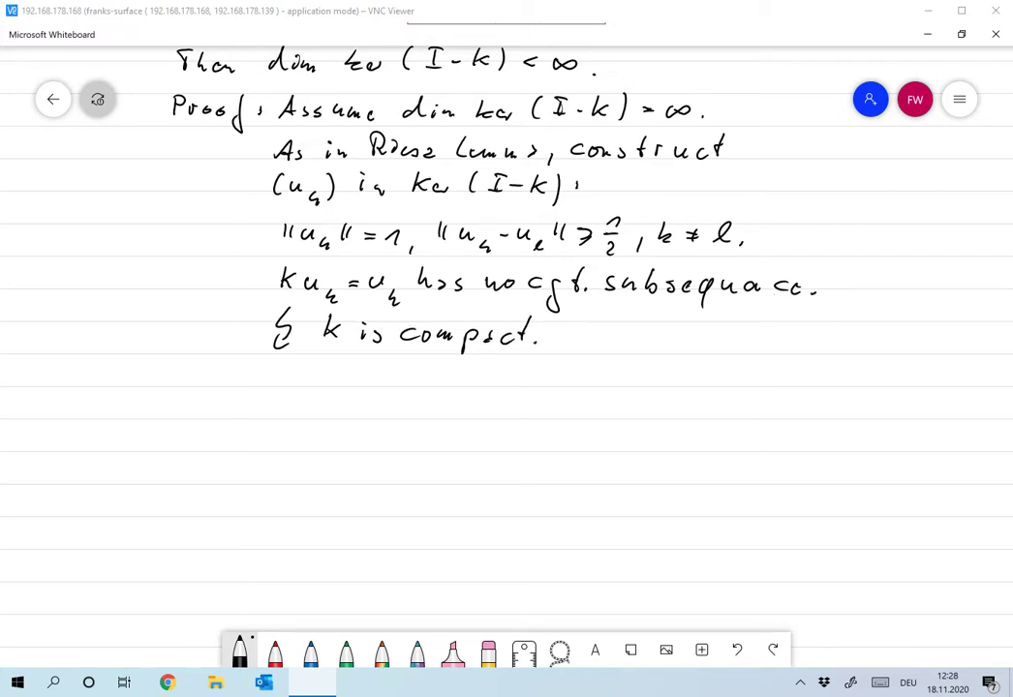
# Write the heading "2.26: Corollary:" in the blank space below the finished proof
pyautogui.scroll(2, 506, 290)
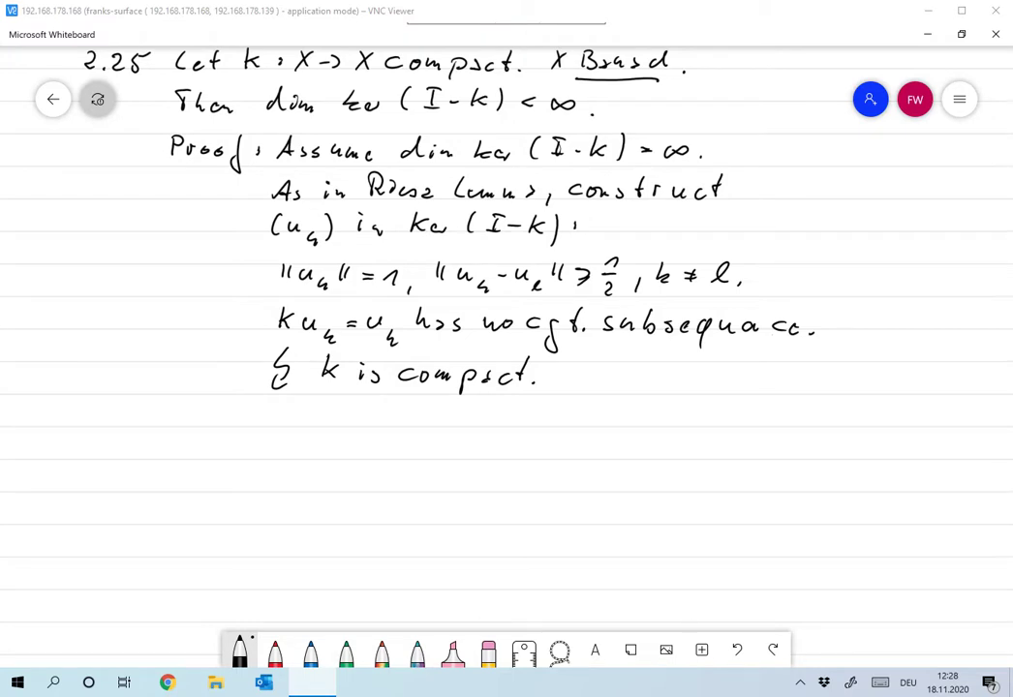
pyautogui.scroll(-2, 506, 349)
pyautogui.hscroll(-2, 507, 348)
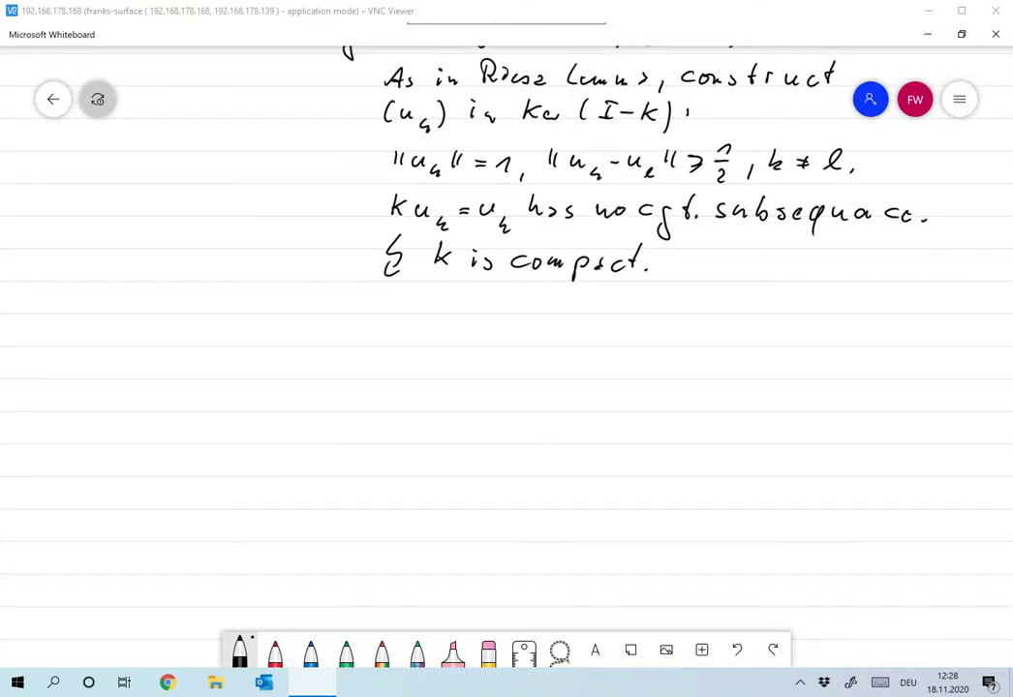
pyautogui.moveTo(165, 310)
pyautogui.mouseDown()
pyautogui.moveTo(174, 326)
pyautogui.moveTo(230, 310)
pyautogui.moveTo(297, 325)
pyautogui.moveTo(335, 312)
pyautogui.mouseUp()
pyautogui.click(187, 326)
pyautogui.moveTo(347, 314)
pyautogui.mouseDown()
pyautogui.moveTo(340, 320)
pyautogui.moveTo(364, 326)
pyautogui.moveTo(431, 314)
pyautogui.moveTo(424, 336)
pyautogui.mouseUp()
pyautogui.click(448, 315)
pyautogui.click(447, 323)
# Write the corollary's condition "If λ ≠ 0 is an Eigenvalue of K," after its heading, continuing on the next line
pyautogui.moveTo(481, 308); pyautogui.dragTo(481, 325)
pyautogui.moveTo(499, 306)
pyautogui.mouseDown()
pyautogui.moveTo(490, 335)
pyautogui.moveTo(532, 315)
pyautogui.moveTo(539, 327)
pyautogui.mouseUp()
pyautogui.moveTo(532, 317)
pyautogui.mouseDown()
pyautogui.moveTo(524, 326)
pyautogui.moveTo(570, 312)
pyautogui.mouseUp()
pyautogui.moveTo(558, 321); pyautogui.dragTo(570, 318)
pyautogui.moveTo(568, 308)
pyautogui.mouseDown()
pyautogui.moveTo(561, 326)
pyautogui.moveTo(588, 326)
pyautogui.mouseUp()
pyautogui.moveTo(616, 322)
pyautogui.mouseDown()
pyautogui.moveTo(613, 330)
pyautogui.moveTo(630, 335)
pyautogui.moveTo(675, 321)
pyautogui.moveTo(742, 322)
pyautogui.moveTo(756, 327)
pyautogui.moveTo(758, 353)
pyautogui.moveTo(818, 327)
pyautogui.moveTo(897, 334)
pyautogui.mouseUp()
pyautogui.click(618, 316)
pyautogui.moveTo(716, 266); pyautogui.dragTo(674, 249)
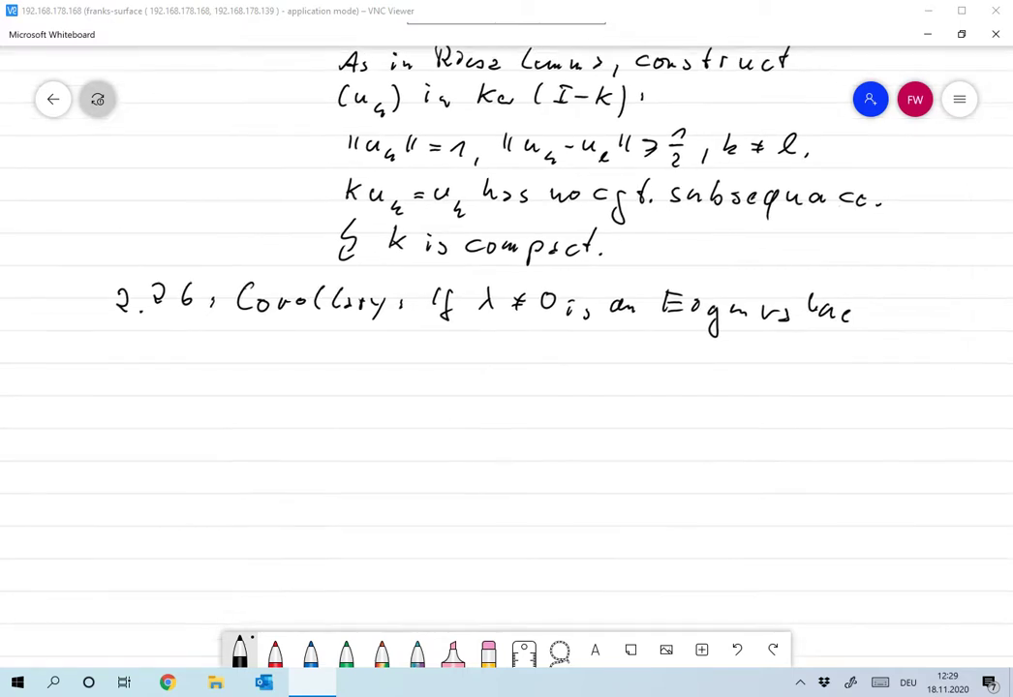
pyautogui.moveTo(368, 341); pyautogui.dragTo(381, 374)
pyautogui.moveTo(417, 334); pyautogui.dragTo(416, 357)
pyautogui.moveTo(433, 338); pyautogui.dragTo(431, 356)
pyautogui.moveTo(443, 351); pyautogui.dragTo(441, 360)
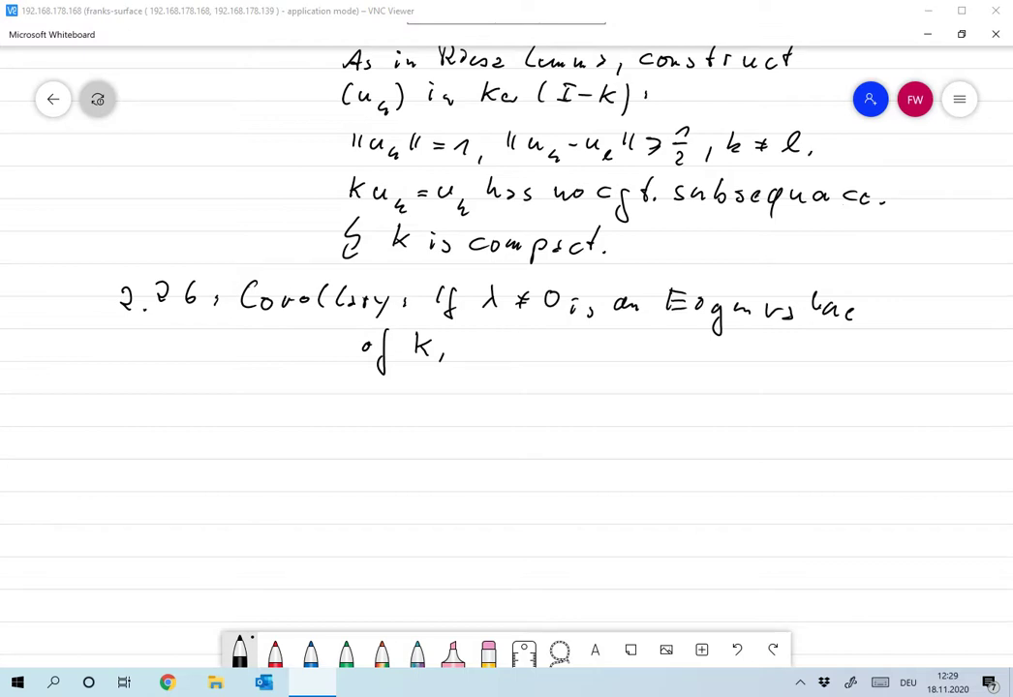
# Continue the corollary after its condition with "then the Eigenspace"
pyautogui.moveTo(469, 336); pyautogui.dragTo(473, 357)
pyautogui.moveTo(463, 345); pyautogui.dragTo(494, 356)
pyautogui.moveTo(497, 349)
pyautogui.mouseDown()
pyautogui.moveTo(548, 358)
pyautogui.moveTo(558, 345)
pyautogui.mouseUp()
pyautogui.moveTo(563, 353)
pyautogui.mouseDown()
pyautogui.moveTo(608, 357)
pyautogui.moveTo(620, 334)
pyautogui.mouseUp()
pyautogui.moveTo(608, 345); pyautogui.dragTo(618, 345)
pyautogui.click(639, 350)
pyautogui.moveTo(608, 357); pyautogui.dragTo(638, 351)
pyautogui.moveTo(659, 347)
pyautogui.mouseDown()
pyautogui.moveTo(650, 377)
pyautogui.moveTo(690, 360)
pyautogui.moveTo(715, 379)
pyautogui.mouseUp()
pyautogui.moveTo(716, 355); pyautogui.dragTo(761, 360)
pyautogui.moveTo(771, 356); pyautogui.dragTo(778, 360)
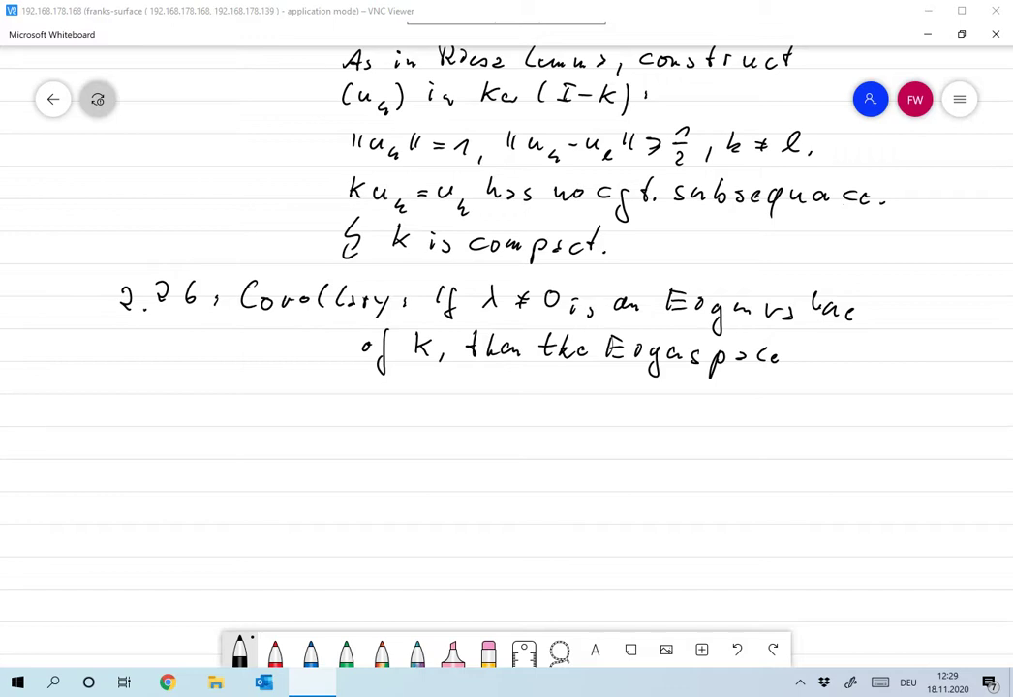
# Finish the corollary's sentence with "has finite dimension.", continuing on a new line
pyautogui.moveTo(803, 345); pyautogui.dragTo(815, 360)
pyautogui.moveTo(831, 351); pyautogui.dragTo(822, 360)
pyautogui.moveTo(840, 352); pyautogui.dragTo(838, 363)
pyautogui.scroll(-1, 506, 387)
pyautogui.moveTo(343, 327); pyautogui.dragTo(330, 360)
pyautogui.moveTo(325, 345); pyautogui.dragTo(354, 349)
pyautogui.moveTo(361, 336); pyautogui.dragTo(380, 345)
pyautogui.moveTo(391, 325)
pyautogui.mouseDown()
pyautogui.moveTo(393, 346)
pyautogui.moveTo(398, 334)
pyautogui.mouseUp()
pyautogui.moveTo(405, 339); pyautogui.dragTo(455, 346)
pyautogui.moveTo(466, 335)
pyautogui.mouseDown()
pyautogui.moveTo(465, 344)
pyautogui.moveTo(528, 345)
pyautogui.mouseUp()
pyautogui.moveTo(539, 334)
pyautogui.mouseDown()
pyautogui.moveTo(532, 345)
pyautogui.moveTo(565, 345)
pyautogui.mouseUp()
pyautogui.moveTo(571, 339); pyautogui.dragTo(581, 345)
pyautogui.moveTo(597, 344); pyautogui.dragTo(598, 345)
# Write the kernel expression "ker (λI − K)" on the line below the corollary
pyautogui.scroll(-2, 507, 290)
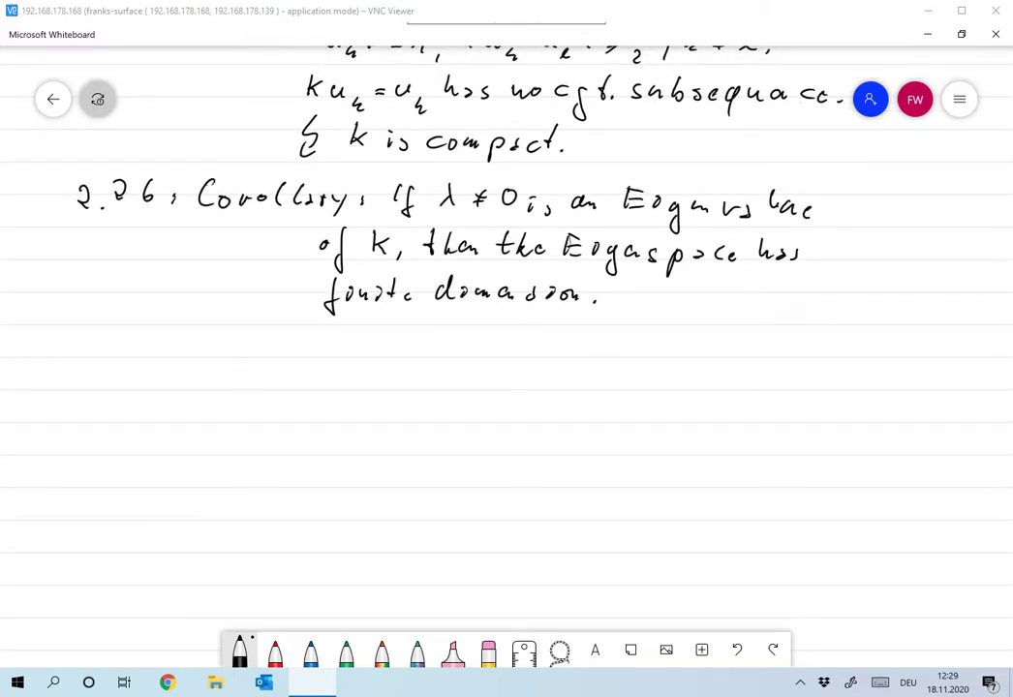
pyautogui.moveTo(301, 322)
pyautogui.mouseDown()
pyautogui.moveTo(302, 347)
pyautogui.moveTo(306, 337)
pyautogui.moveTo(313, 344)
pyautogui.mouseUp()
pyautogui.moveTo(320, 340)
pyautogui.mouseDown()
pyautogui.moveTo(401, 346)
pyautogui.moveTo(386, 346)
pyautogui.moveTo(436, 324)
pyautogui.mouseUp()
pyautogui.moveTo(426, 325)
pyautogui.mouseDown()
pyautogui.moveTo(425, 346)
pyautogui.moveTo(460, 337)
pyautogui.mouseUp()
pyautogui.moveTo(478, 324)
pyautogui.mouseDown()
pyautogui.moveTo(476, 348)
pyautogui.moveTo(507, 354)
pyautogui.mouseUp()
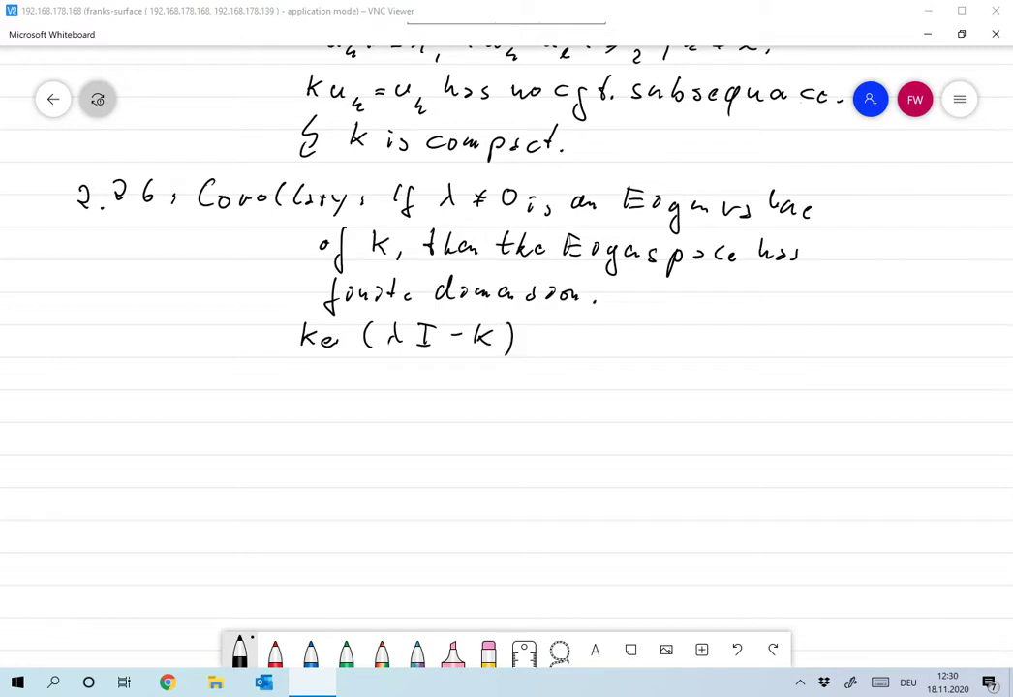
# Complete the kernel identity with "= ker (I − 1/λ · K)"
pyautogui.moveTo(531, 338); pyautogui.dragTo(555, 347)
pyautogui.moveTo(568, 333)
pyautogui.mouseDown()
pyautogui.moveTo(569, 346)
pyautogui.moveTo(596, 345)
pyautogui.mouseUp()
pyautogui.moveTo(621, 325); pyautogui.dragTo(618, 354)
pyautogui.moveTo(629, 326); pyautogui.dragTo(649, 324)
pyautogui.moveTo(639, 326)
pyautogui.mouseDown()
pyautogui.moveTo(638, 351)
pyautogui.moveTo(675, 339)
pyautogui.mouseUp()
pyautogui.moveTo(699, 329)
pyautogui.mouseDown()
pyautogui.moveTo(708, 336)
pyautogui.moveTo(704, 363)
pyautogui.mouseUp()
pyautogui.moveTo(697, 354); pyautogui.dragTo(690, 363)
pyautogui.click(726, 341)
pyautogui.moveTo(745, 326); pyautogui.dragTo(743, 354)
pyautogui.moveTo(761, 329)
pyautogui.mouseDown()
pyautogui.moveTo(761, 355)
pyautogui.moveTo(772, 361)
pyautogui.mouseUp()
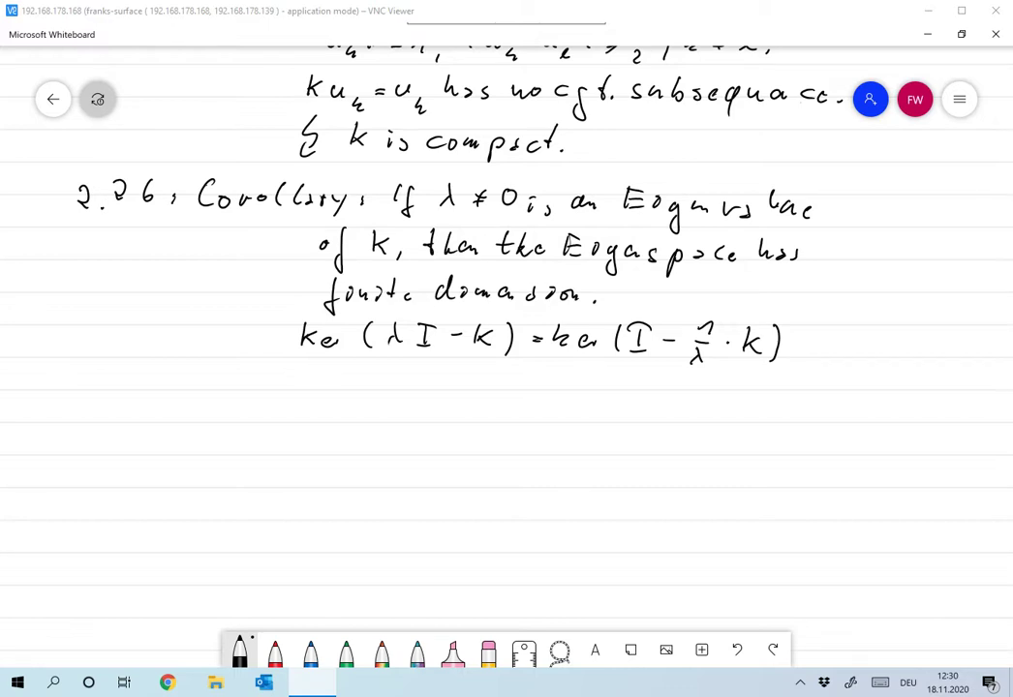
# Write the heading "2.27 Definition" on a new line below the kernel identity
pyautogui.scroll(-1, 506, 338)
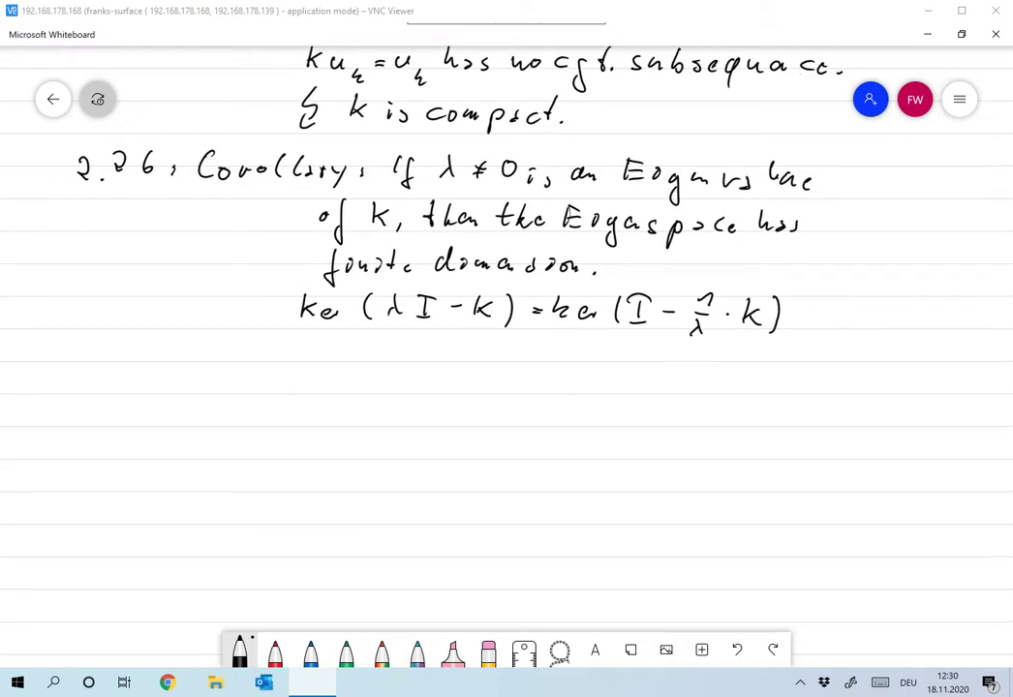
pyautogui.scroll(-1, 506, 338)
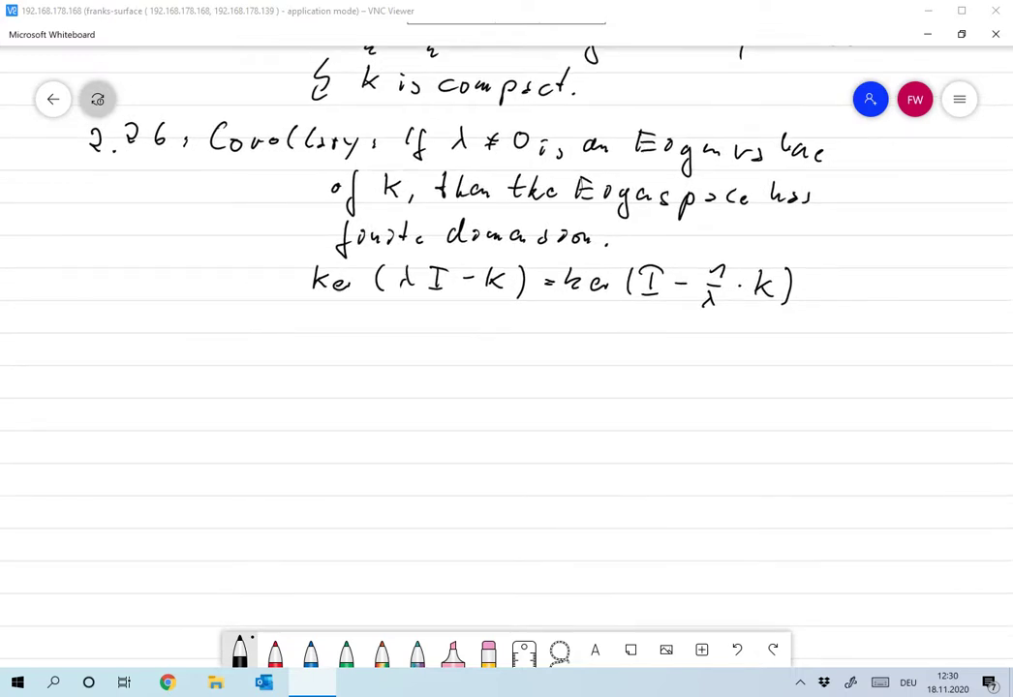
pyautogui.click(124, 347)
pyautogui.moveTo(101, 330)
pyautogui.mouseDown()
pyautogui.moveTo(113, 347)
pyautogui.moveTo(144, 333)
pyautogui.moveTo(151, 348)
pyautogui.mouseUp()
pyautogui.moveTo(161, 331); pyautogui.dragTo(164, 346)
pyautogui.moveTo(157, 341); pyautogui.dragTo(236, 347)
pyautogui.moveTo(248, 327)
pyautogui.mouseDown()
pyautogui.moveTo(239, 366)
pyautogui.moveTo(281, 348)
pyautogui.mouseUp()
pyautogui.click(270, 325)
pyautogui.click(278, 341)
pyautogui.click(293, 333)
pyautogui.moveTo(291, 339)
pyautogui.mouseDown()
pyautogui.moveTo(291, 348)
pyautogui.moveTo(311, 350)
pyautogui.moveTo(320, 338)
pyautogui.mouseUp()
pyautogui.moveTo(331, 336)
pyautogui.mouseDown()
pyautogui.moveTo(328, 348)
pyautogui.moveTo(345, 340)
pyautogui.mouseUp()
pyautogui.moveTo(351, 339); pyautogui.dragTo(374, 345)
# Add the operator mapping "K : X → X" after the Definition heading
pyautogui.moveTo(380, 337)
pyautogui.mouseDown()
pyautogui.moveTo(381, 349)
pyautogui.moveTo(412, 349)
pyautogui.mouseUp()
pyautogui.moveTo(427, 328); pyautogui.dragTo(429, 348)
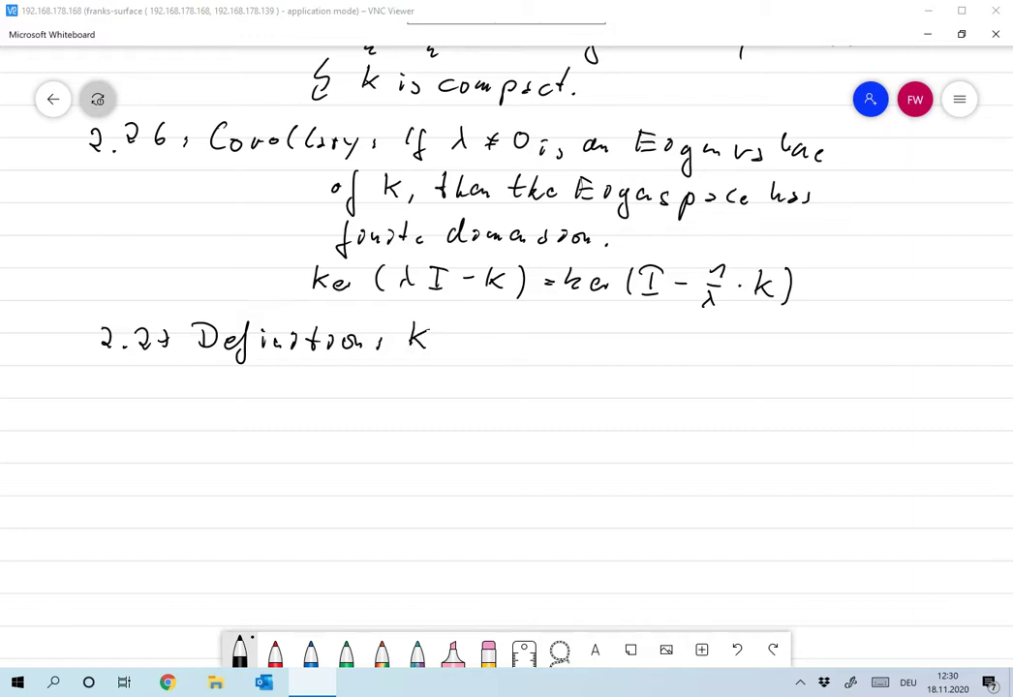
pyautogui.click(449, 334)
pyautogui.click(450, 344)
pyautogui.moveTo(469, 331); pyautogui.dragTo(482, 346)
pyautogui.moveTo(481, 330)
pyautogui.mouseDown()
pyautogui.moveTo(470, 347)
pyautogui.moveTo(505, 337)
pyautogui.mouseUp()
pyautogui.moveTo(509, 331)
pyautogui.mouseDown()
pyautogui.moveTo(510, 345)
pyautogui.moveTo(564, 348)
pyautogui.mouseUp()
# Continue the definition after the operator mapping with "is selfadjoint"
pyautogui.moveTo(564, 326)
pyautogui.mouseDown()
pyautogui.moveTo(548, 348)
pyautogui.moveTo(672, 351)
pyautogui.moveTo(686, 328)
pyautogui.mouseUp()
pyautogui.click(593, 332)
pyautogui.moveTo(698, 330)
pyautogui.mouseDown()
pyautogui.moveTo(689, 363)
pyautogui.moveTo(744, 327)
pyautogui.moveTo(758, 364)
pyautogui.moveTo(768, 328)
pyautogui.mouseUp()
pyautogui.moveTo(784, 344); pyautogui.dragTo(817, 354)
pyautogui.click(803, 338)
pyautogui.moveTo(840, 328)
pyautogui.mouseDown()
pyautogui.moveTo(830, 350)
pyautogui.moveTo(840, 339)
pyautogui.mouseUp()
# Complete Definition 2.27 with the condition "iff K = K*." on the next line
pyautogui.moveTo(345, 378)
pyautogui.mouseDown()
pyautogui.moveTo(342, 393)
pyautogui.moveTo(365, 399)
pyautogui.moveTo(466, 389)
pyautogui.mouseUp()
pyautogui.moveTo(489, 373)
pyautogui.mouseDown()
pyautogui.moveTo(488, 394)
pyautogui.moveTo(524, 383)
pyautogui.mouseUp()
pyautogui.moveTo(518, 372); pyautogui.dragTo(532, 380)
pyautogui.moveTo(531, 370); pyautogui.dragTo(518, 381)
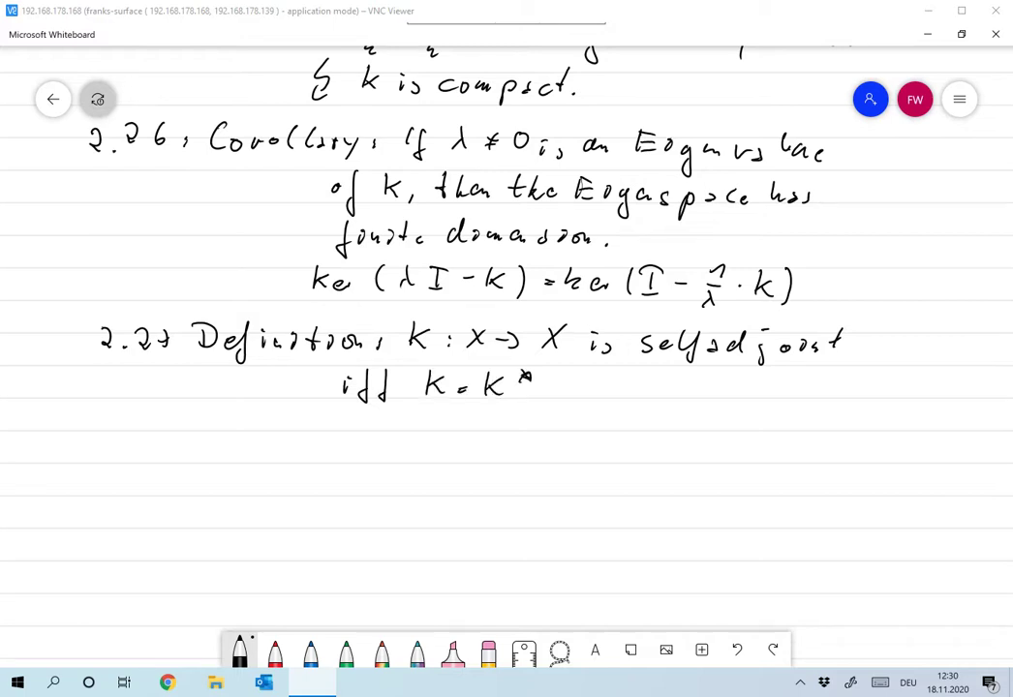
pyautogui.click(549, 397)
# Write the heading "2.28 Lemma:" below the definition, leaving a small gap
pyautogui.scroll(-2, 507, 357)
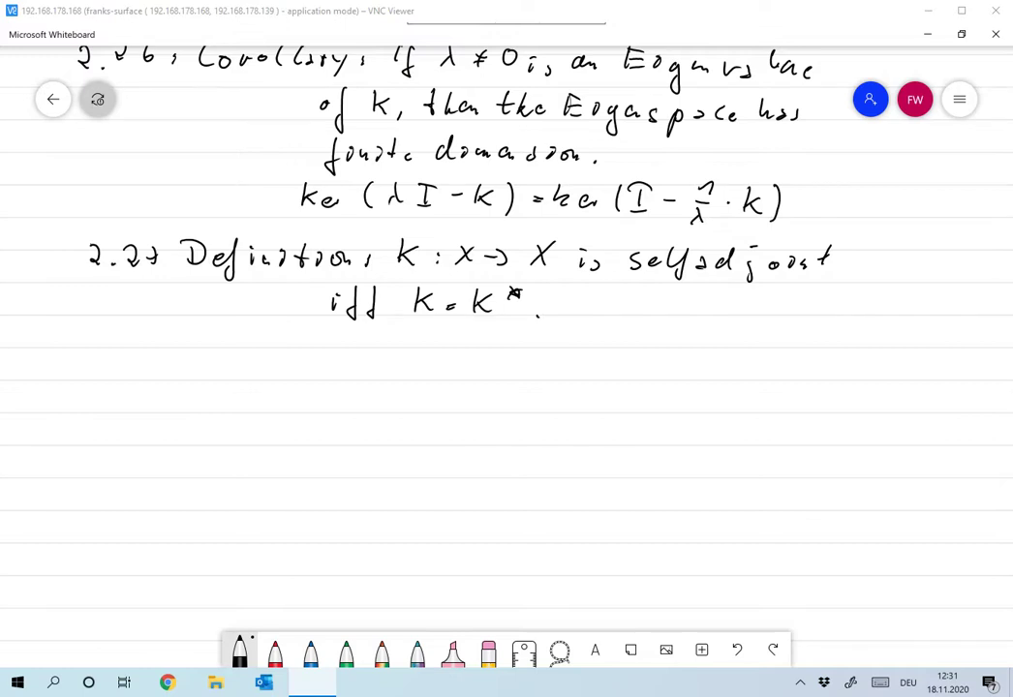
pyautogui.scroll(-1, 507, 349)
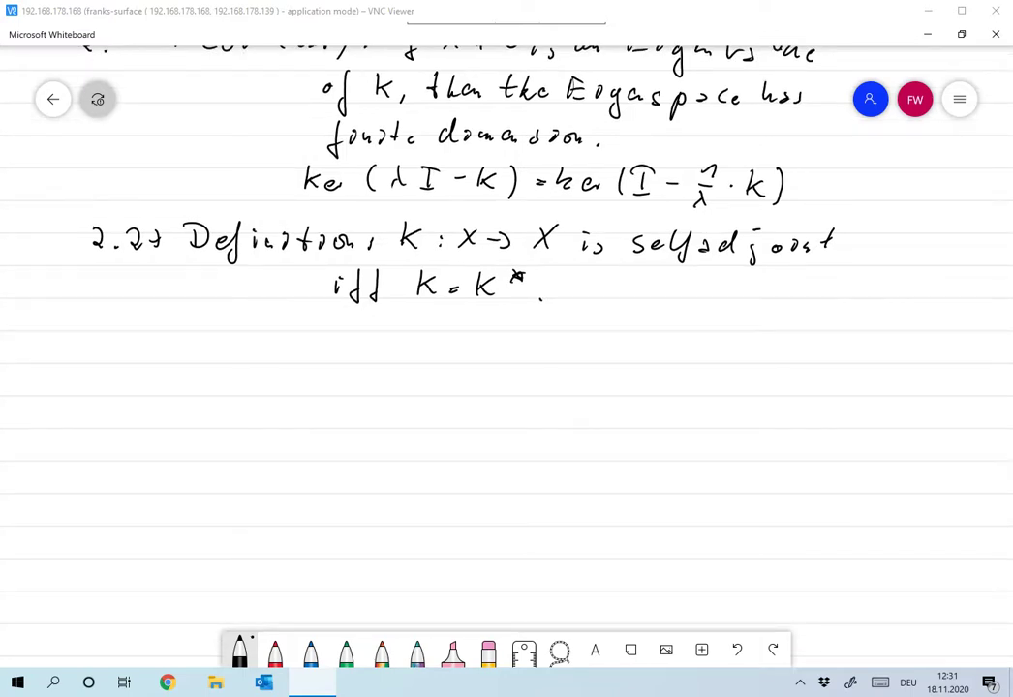
pyautogui.moveTo(90, 339)
pyautogui.mouseDown()
pyautogui.moveTo(103, 359)
pyautogui.moveTo(133, 360)
pyautogui.moveTo(155, 337)
pyautogui.moveTo(203, 360)
pyautogui.moveTo(289, 364)
pyautogui.mouseUp()
pyautogui.click(108, 357)
pyautogui.click(308, 352)
pyautogui.click(308, 361)
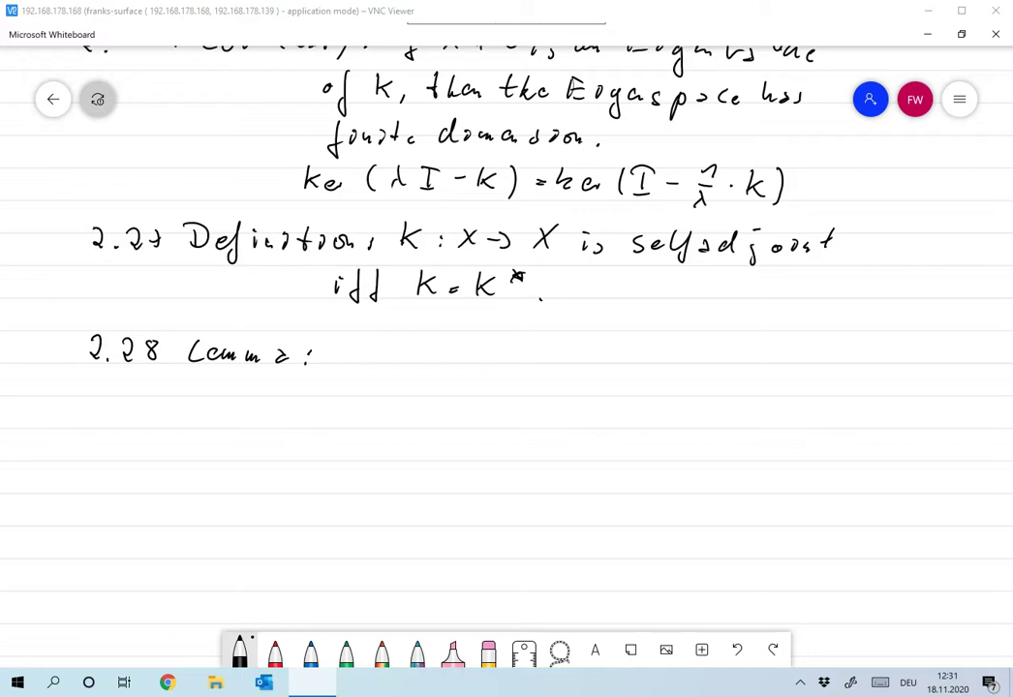
# Start item "1)" of the lemma with the word "Eigenvalues"
pyautogui.moveTo(338, 356); pyautogui.dragTo(363, 368)
pyautogui.scroll(-1, 507, 358)
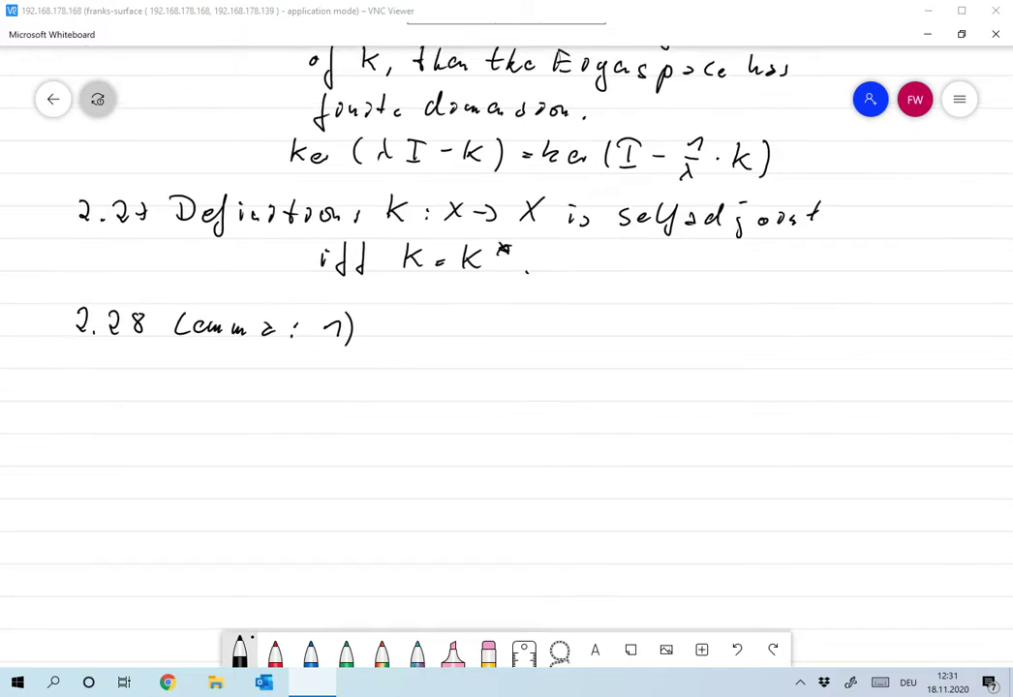
pyautogui.moveTo(381, 318)
pyautogui.mouseDown()
pyautogui.moveTo(380, 337)
pyautogui.moveTo(394, 318)
pyautogui.mouseUp()
pyautogui.moveTo(381, 328); pyautogui.dragTo(392, 327)
pyautogui.moveTo(381, 337)
pyautogui.mouseDown()
pyautogui.moveTo(407, 338)
pyautogui.moveTo(419, 353)
pyautogui.moveTo(467, 338)
pyautogui.mouseUp()
pyautogui.click(411, 322)
pyautogui.moveTo(474, 331); pyautogui.dragTo(555, 337)
# Continue the lemma's first item with "of s.a. operators"
pyautogui.moveTo(579, 329); pyautogui.dragTo(585, 326)
pyautogui.moveTo(610, 315)
pyautogui.mouseDown()
pyautogui.moveTo(594, 354)
pyautogui.moveTo(633, 329)
pyautogui.moveTo(703, 325)
pyautogui.mouseUp()
pyautogui.click(644, 333)
pyautogui.click(671, 332)
pyautogui.moveTo(714, 324)
pyautogui.mouseDown()
pyautogui.moveTo(711, 353)
pyautogui.moveTo(717, 334)
pyautogui.mouseUp()
pyautogui.moveTo(744, 323)
pyautogui.mouseDown()
pyautogui.moveTo(736, 328)
pyautogui.moveTo(757, 333)
pyautogui.mouseUp()
pyautogui.moveTo(789, 306)
pyautogui.mouseDown()
pyautogui.moveTo(776, 334)
pyautogui.moveTo(780, 327)
pyautogui.mouseUp()
pyautogui.moveTo(792, 325); pyautogui.dragTo(809, 325)
pyautogui.moveTo(824, 323)
pyautogui.mouseDown()
pyautogui.moveTo(815, 334)
pyautogui.moveTo(858, 330)
pyautogui.mouseUp()
# Finish the lemma's first item with "are real.", continuing onto the next line
pyautogui.moveTo(860, 337); pyautogui.dragTo(868, 325)
pyautogui.moveTo(884, 328); pyautogui.dragTo(899, 336)
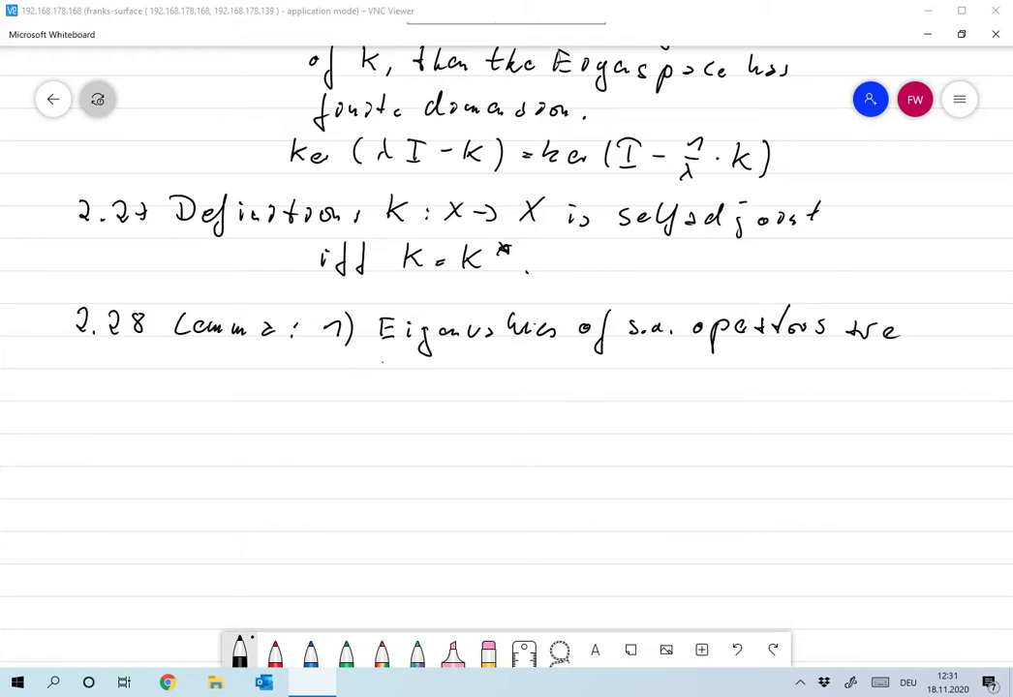
pyautogui.moveTo(380, 364); pyautogui.dragTo(392, 368)
pyautogui.moveTo(395, 366); pyautogui.dragTo(441, 372)
pyautogui.moveTo(449, 370); pyautogui.dragTo(451, 373)
# Start item "2)" of the lemma with "Let Ku₁ = λ₁ u₁"
pyautogui.scroll(-1, 507, 372)
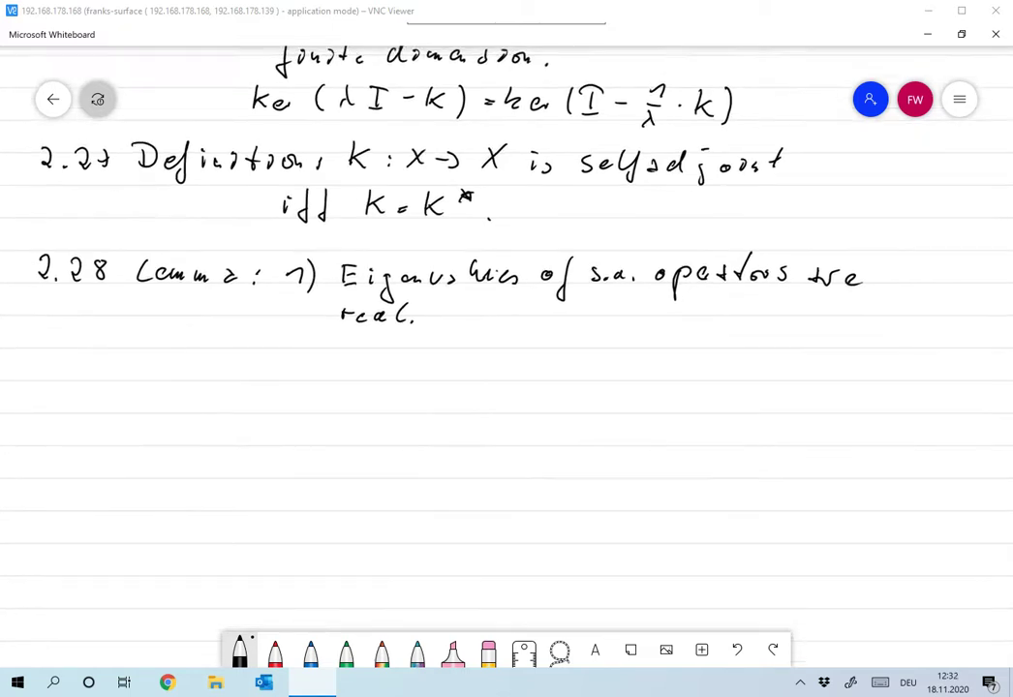
pyautogui.moveTo(290, 349); pyautogui.dragTo(311, 371)
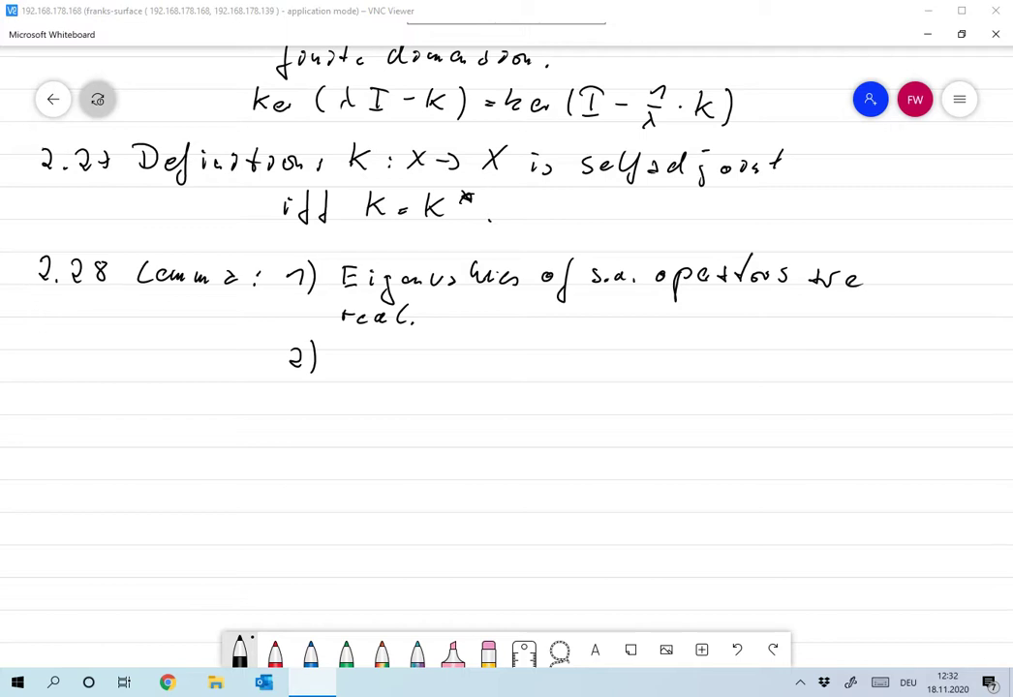
pyautogui.moveTo(350, 344); pyautogui.dragTo(354, 365)
pyautogui.moveTo(360, 359); pyautogui.dragTo(372, 364)
pyautogui.moveTo(381, 345); pyautogui.dragTo(376, 366)
pyautogui.moveTo(373, 354); pyautogui.dragTo(439, 362)
pyautogui.moveTo(444, 365)
pyautogui.mouseDown()
pyautogui.moveTo(451, 375)
pyautogui.moveTo(481, 355)
pyautogui.mouseUp()
pyautogui.moveTo(470, 362)
pyautogui.mouseDown()
pyautogui.moveTo(506, 372)
pyautogui.moveTo(493, 373)
pyautogui.mouseUp()
pyautogui.moveTo(512, 366)
pyautogui.mouseDown()
pyautogui.moveTo(515, 375)
pyautogui.moveTo(549, 351)
pyautogui.moveTo(562, 376)
pyautogui.mouseUp()
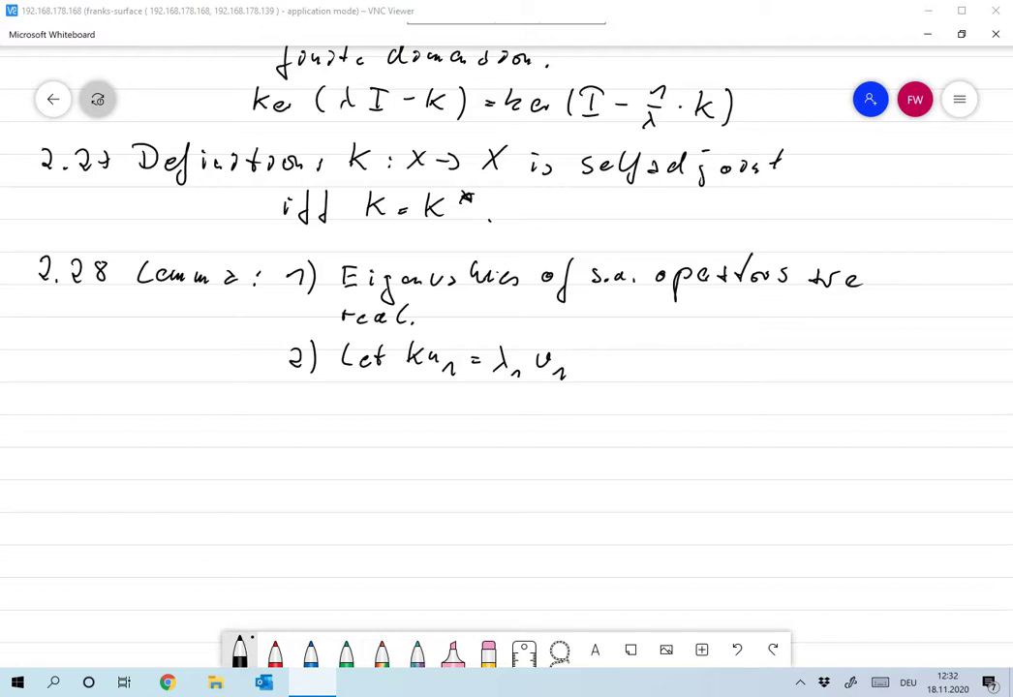
# Extend item 2's assumptions with ", Ku₂ = λ₂ · u₂, λ₁ ≠ λ₂"
pyautogui.moveTo(583, 358)
pyautogui.mouseDown()
pyautogui.moveTo(583, 369)
pyautogui.moveTo(637, 350)
pyautogui.moveTo(648, 372)
pyautogui.moveTo(664, 357)
pyautogui.mouseUp()
pyautogui.moveTo(656, 362); pyautogui.dragTo(693, 367)
pyautogui.moveTo(699, 361)
pyautogui.mouseDown()
pyautogui.moveTo(707, 374)
pyautogui.moveTo(751, 355)
pyautogui.moveTo(770, 379)
pyautogui.mouseUp()
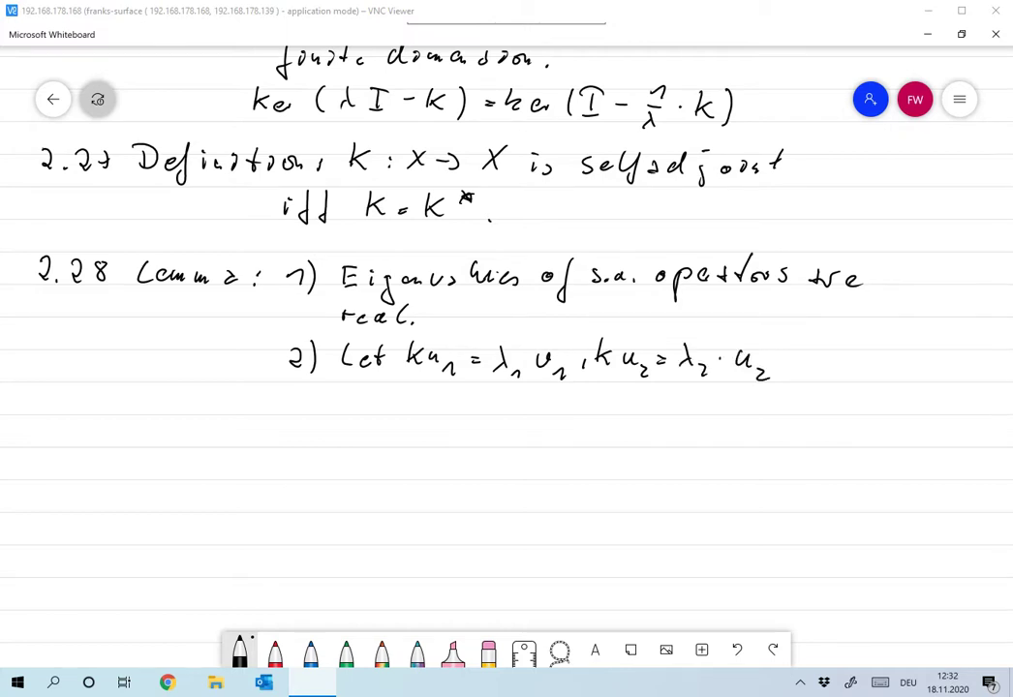
pyautogui.moveTo(788, 366)
pyautogui.mouseDown()
pyautogui.moveTo(783, 377)
pyautogui.moveTo(819, 373)
pyautogui.mouseUp()
pyautogui.moveTo(825, 366)
pyautogui.mouseDown()
pyautogui.moveTo(834, 374)
pyautogui.moveTo(861, 360)
pyautogui.mouseUp()
pyautogui.moveTo(847, 367); pyautogui.dragTo(861, 366)
pyautogui.moveTo(858, 353)
pyautogui.mouseDown()
pyautogui.moveTo(851, 374)
pyautogui.moveTo(888, 378)
pyautogui.moveTo(877, 378)
pyautogui.mouseUp()
pyautogui.moveTo(895, 368); pyautogui.dragTo(904, 379)
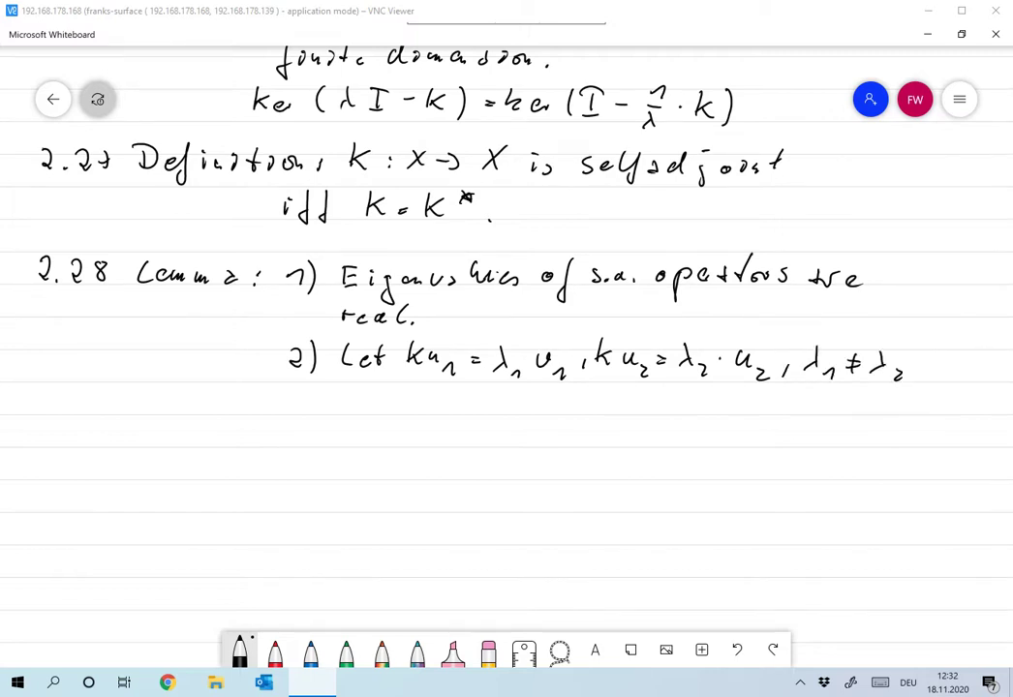
# Write item 2's conclusion "⇒ (u₁, u₂) = 0." on the line below the assumptions
pyautogui.scroll(-1, 507, 357)
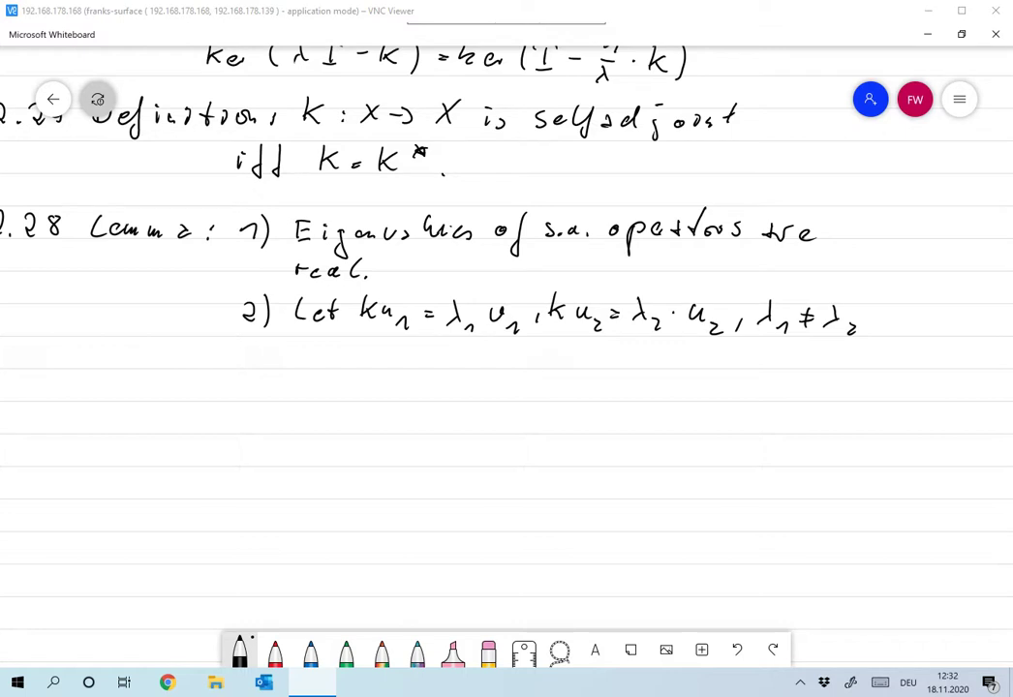
pyautogui.moveTo(298, 362); pyautogui.dragTo(309, 362)
pyautogui.moveTo(297, 368); pyautogui.dragTo(309, 368)
pyautogui.moveTo(311, 356)
pyautogui.mouseDown()
pyautogui.moveTo(311, 374)
pyautogui.moveTo(346, 373)
pyautogui.mouseUp()
pyautogui.moveTo(365, 358); pyautogui.dragTo(389, 380)
pyautogui.moveTo(401, 372); pyautogui.dragTo(451, 383)
pyautogui.moveTo(465, 350)
pyautogui.mouseDown()
pyautogui.moveTo(466, 374)
pyautogui.moveTo(499, 360)
pyautogui.mouseUp()
pyautogui.moveTo(488, 368); pyautogui.dragTo(500, 367)
pyautogui.moveTo(523, 355); pyautogui.dragTo(522, 356)
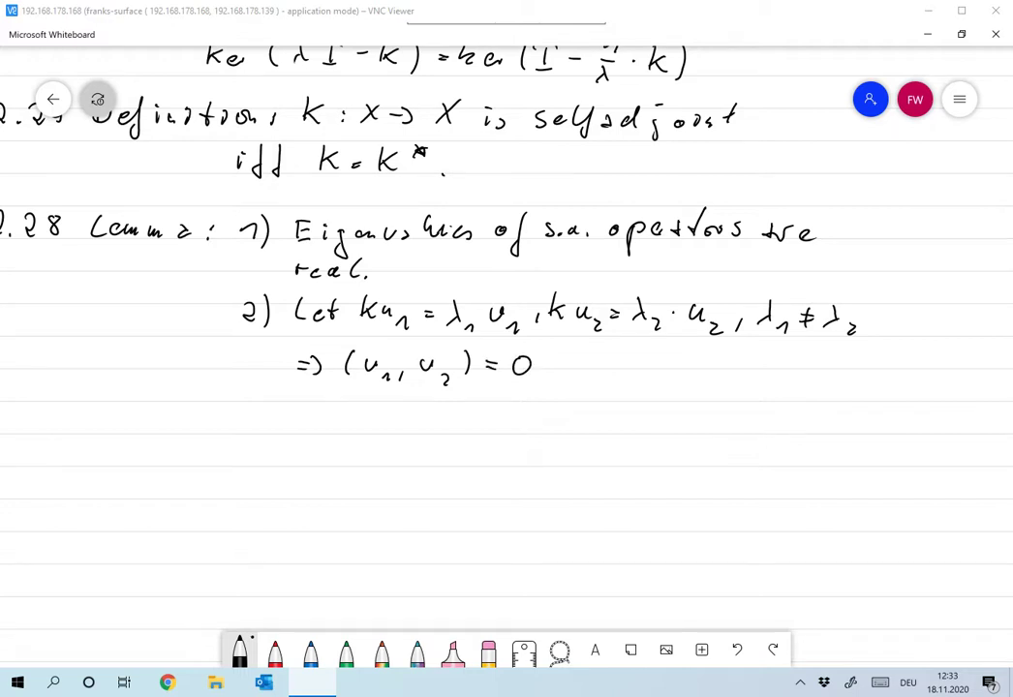
pyautogui.click(540, 374)
# Add the remark "(K s.a.)" beside item 2's conclusion
pyautogui.scroll(-1, 506, 387)
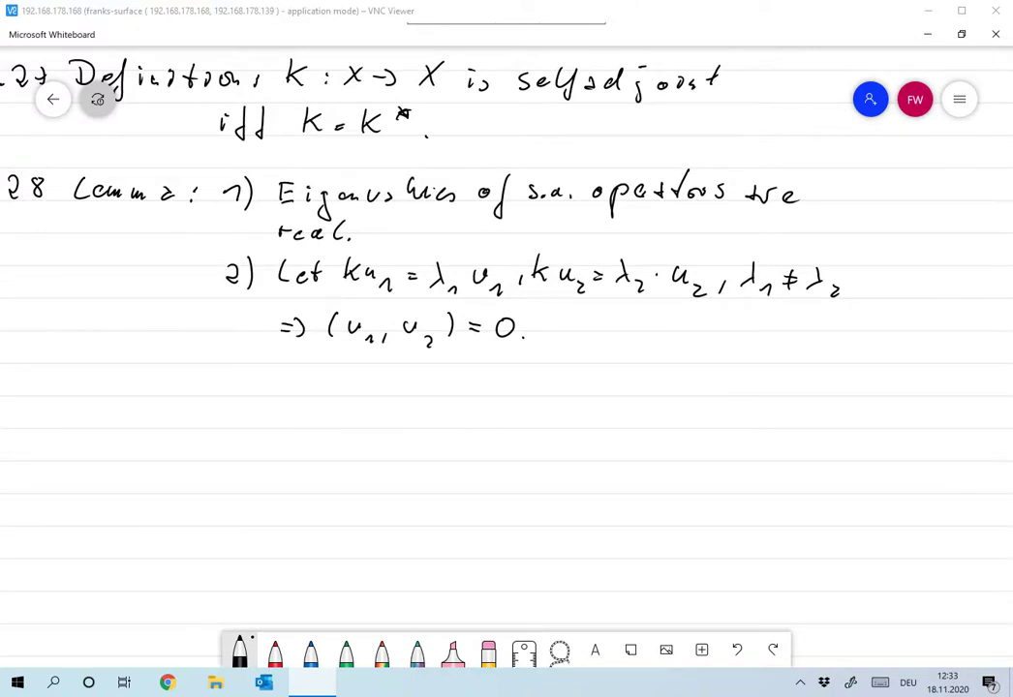
pyautogui.moveTo(588, 311)
pyautogui.mouseDown()
pyautogui.moveTo(584, 336)
pyautogui.moveTo(619, 334)
pyautogui.mouseUp()
pyautogui.moveTo(653, 322)
pyautogui.mouseDown()
pyautogui.moveTo(646, 334)
pyautogui.moveTo(713, 339)
pyautogui.mouseUp()
pyautogui.click(693, 335)
# Write the heading "Proof:" on a new line below Lemma 2.28
pyautogui.moveTo(506, 406); pyautogui.dragTo(551, 367)
pyautogui.moveTo(121, 350)
pyautogui.mouseDown()
pyautogui.moveTo(123, 340)
pyautogui.moveTo(146, 343)
pyautogui.mouseUp()
pyautogui.moveTo(158, 344); pyautogui.dragTo(159, 345)
pyautogui.moveTo(170, 344); pyautogui.dragTo(188, 362)
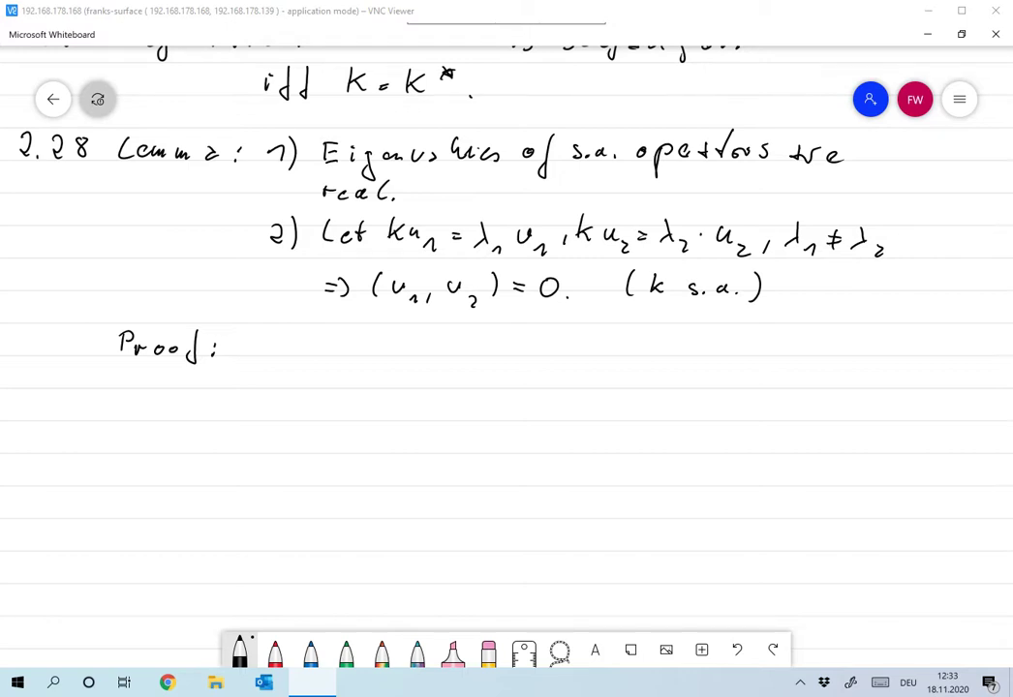
# Start part "1)" of the proof with "Let Ku = λu, u ≠ 0."
pyautogui.moveTo(247, 341); pyautogui.dragTo(253, 355)
pyautogui.moveTo(270, 332)
pyautogui.mouseDown()
pyautogui.moveTo(271, 357)
pyautogui.moveTo(320, 353)
pyautogui.mouseUp()
pyautogui.moveTo(332, 332); pyautogui.dragTo(335, 354)
pyautogui.moveTo(327, 341); pyautogui.dragTo(372, 354)
pyautogui.moveTo(382, 338)
pyautogui.mouseDown()
pyautogui.moveTo(383, 354)
pyautogui.moveTo(434, 341)
pyautogui.mouseUp()
pyautogui.moveTo(420, 349); pyautogui.dragTo(435, 349)
pyautogui.moveTo(447, 332)
pyautogui.mouseDown()
pyautogui.moveTo(462, 357)
pyautogui.moveTo(446, 357)
pyautogui.mouseUp()
pyautogui.moveTo(471, 342)
pyautogui.mouseDown()
pyautogui.moveTo(492, 362)
pyautogui.moveTo(534, 354)
pyautogui.mouseUp()
pyautogui.moveTo(546, 342); pyautogui.dragTo(560, 349)
pyautogui.moveTo(559, 335)
pyautogui.mouseDown()
pyautogui.moveTo(549, 354)
pyautogui.moveTo(585, 335)
pyautogui.mouseUp()
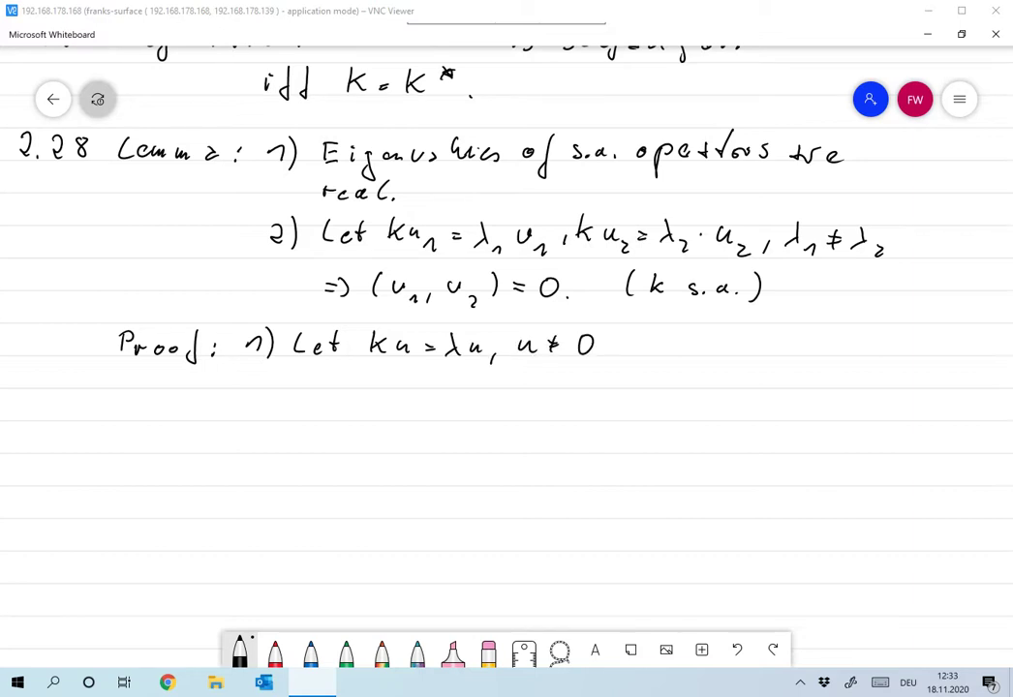
# Begin the calculation on the next line with "λ (u, u) = (λu, u)"
pyautogui.scroll(-1, 507, 388)
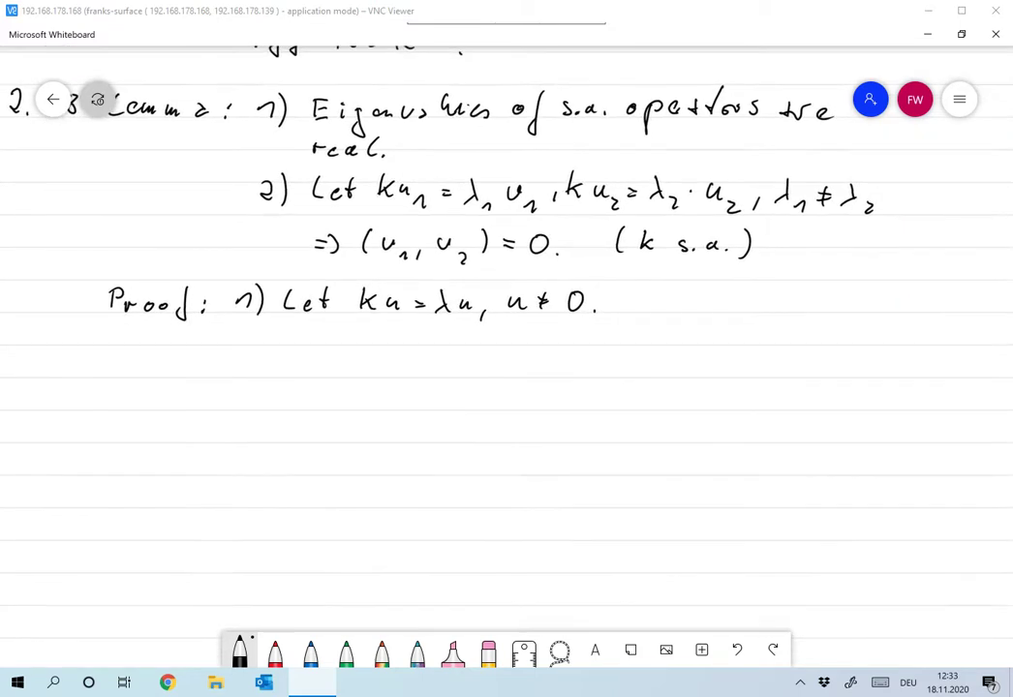
pyautogui.moveTo(296, 337); pyautogui.dragTo(306, 360)
pyautogui.moveTo(299, 349)
pyautogui.mouseDown()
pyautogui.moveTo(291, 359)
pyautogui.moveTo(419, 362)
pyautogui.mouseUp()
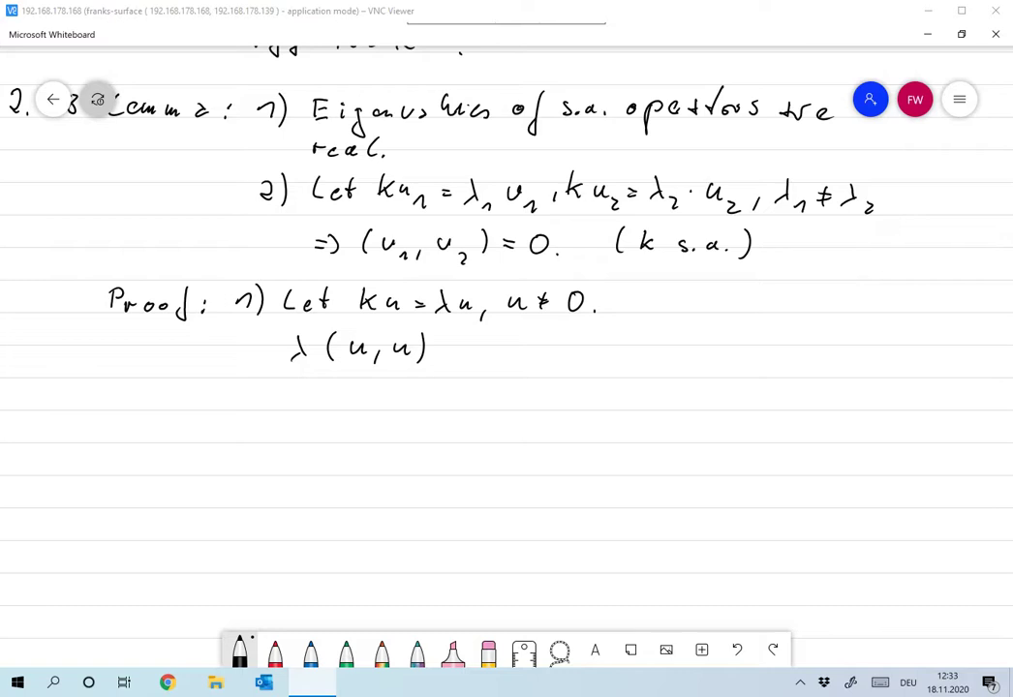
pyautogui.moveTo(437, 346); pyautogui.dragTo(449, 345)
pyautogui.moveTo(437, 352); pyautogui.dragTo(449, 352)
pyautogui.moveTo(471, 337)
pyautogui.mouseDown()
pyautogui.moveTo(468, 360)
pyautogui.moveTo(513, 356)
pyautogui.mouseUp()
pyautogui.moveTo(524, 356)
pyautogui.mouseDown()
pyautogui.moveTo(522, 366)
pyautogui.moveTo(553, 356)
pyautogui.mouseUp()
pyautogui.moveTo(563, 334)
pyautogui.mouseDown()
pyautogui.moveTo(565, 360)
pyautogui.moveTo(596, 347)
pyautogui.mouseUp()
# Continue the chain of equalities with "= (Ku, u) = (u, Ku) ="
pyautogui.moveTo(584, 352); pyautogui.dragTo(645, 358)
pyautogui.moveTo(649, 344)
pyautogui.mouseDown()
pyautogui.moveTo(668, 361)
pyautogui.moveTo(712, 361)
pyautogui.moveTo(731, 345)
pyautogui.mouseUp()
pyautogui.moveTo(724, 350)
pyautogui.mouseDown()
pyautogui.moveTo(752, 364)
pyautogui.moveTo(812, 359)
pyautogui.mouseUp()
pyautogui.moveTo(826, 340)
pyautogui.mouseDown()
pyautogui.moveTo(826, 359)
pyautogui.moveTo(854, 339)
pyautogui.moveTo(846, 345)
pyautogui.mouseUp()
pyautogui.moveTo(855, 331)
pyautogui.mouseDown()
pyautogui.moveTo(856, 364)
pyautogui.moveTo(881, 349)
pyautogui.mouseUp()
pyautogui.moveTo(873, 355); pyautogui.dragTo(881, 354)
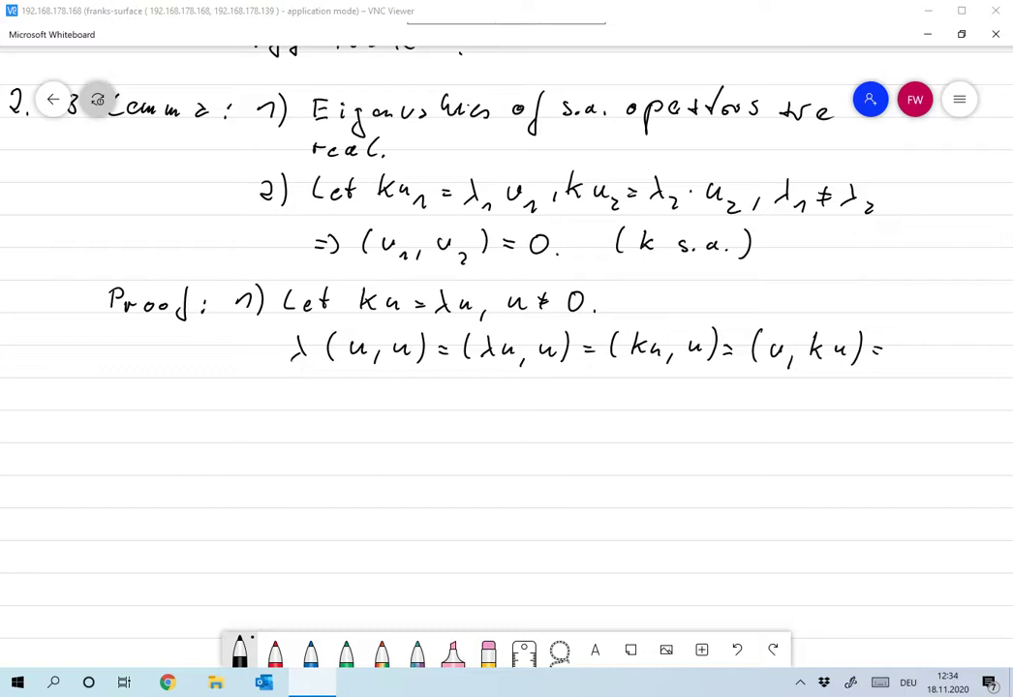
# Complete the chain on the following line with "(u, λu) = λ̄ (u, u)"
pyautogui.moveTo(467, 379); pyautogui.dragTo(464, 399)
pyautogui.moveTo(472, 385)
pyautogui.mouseDown()
pyautogui.moveTo(499, 407)
pyautogui.moveTo(524, 405)
pyautogui.moveTo(511, 404)
pyautogui.mouseUp()
pyautogui.moveTo(529, 387)
pyautogui.mouseDown()
pyautogui.moveTo(557, 405)
pyautogui.moveTo(592, 387)
pyautogui.mouseUp()
pyautogui.moveTo(579, 395)
pyautogui.mouseDown()
pyautogui.moveTo(614, 387)
pyautogui.moveTo(624, 400)
pyautogui.mouseUp()
pyautogui.moveTo(616, 390)
pyautogui.mouseDown()
pyautogui.moveTo(608, 400)
pyautogui.moveTo(635, 373)
pyautogui.mouseUp()
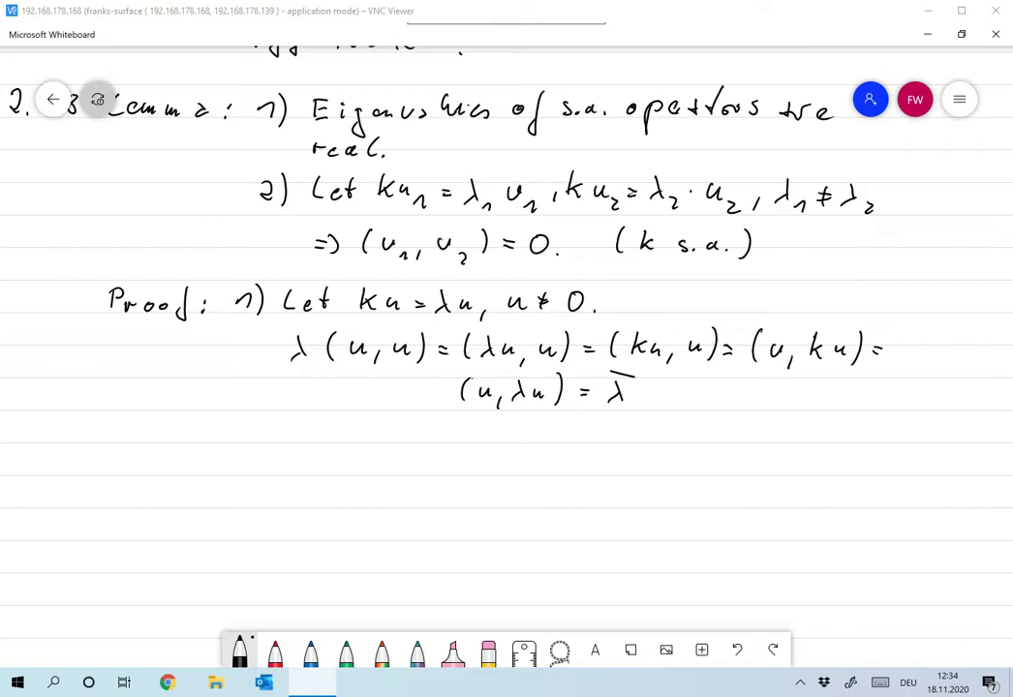
pyautogui.moveTo(659, 378)
pyautogui.mouseDown()
pyautogui.moveTo(656, 405)
pyautogui.moveTo(683, 397)
pyautogui.mouseUp()
pyautogui.moveTo(695, 397)
pyautogui.mouseDown()
pyautogui.moveTo(692, 406)
pyautogui.moveTo(720, 397)
pyautogui.moveTo(734, 405)
pyautogui.mouseUp()
# Write the conclusion "⇒ λ = λ̄." below the first part's calculation
pyautogui.scroll(-1, 506, 357)
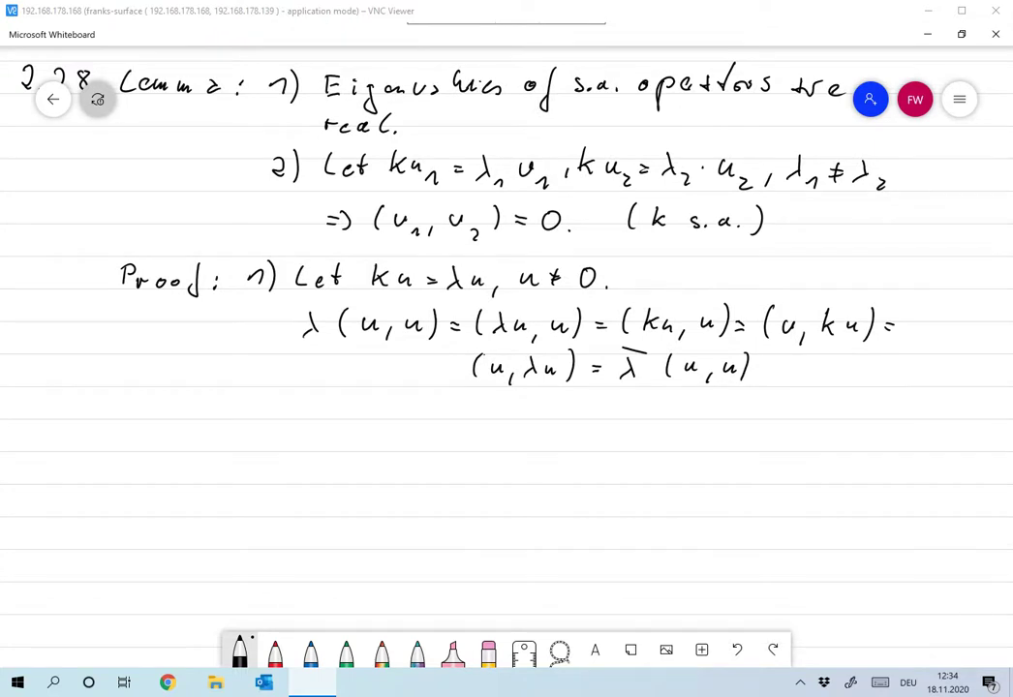
pyautogui.scroll(-1, 507, 339)
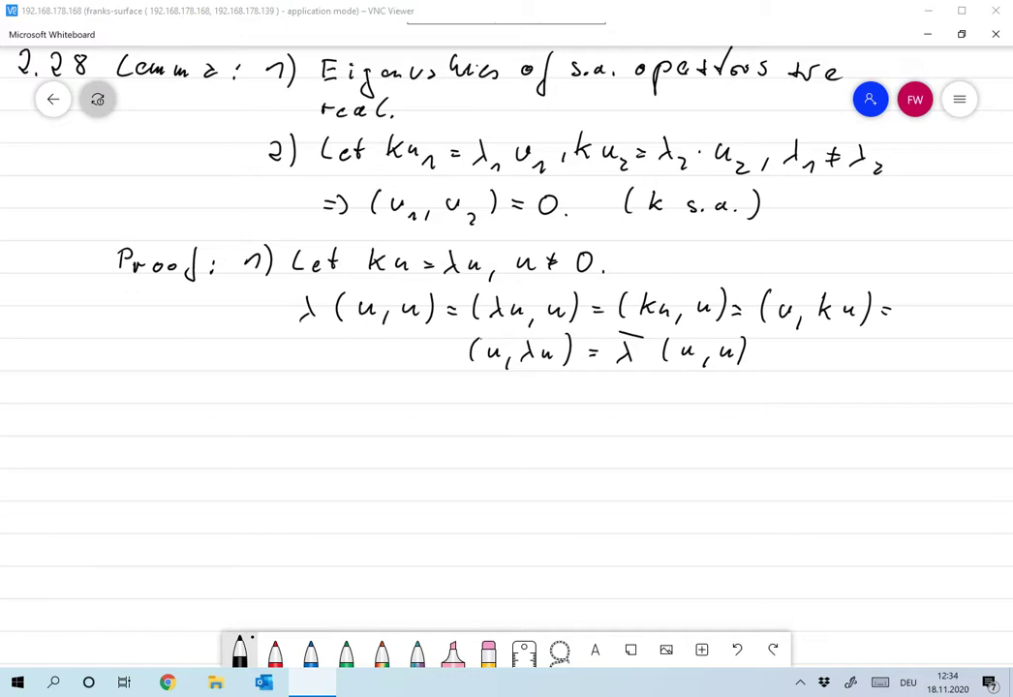
pyautogui.moveTo(299, 400); pyautogui.dragTo(312, 401)
pyautogui.moveTo(299, 409); pyautogui.dragTo(312, 409)
pyautogui.moveTo(317, 397)
pyautogui.mouseDown()
pyautogui.moveTo(317, 414)
pyautogui.moveTo(355, 413)
pyautogui.mouseUp()
pyautogui.moveTo(347, 400)
pyautogui.mouseDown()
pyautogui.moveTo(340, 414)
pyautogui.moveTo(381, 400)
pyautogui.mouseUp()
pyautogui.moveTo(368, 408)
pyautogui.mouseDown()
pyautogui.moveTo(407, 413)
pyautogui.moveTo(392, 414)
pyautogui.mouseUp()
pyautogui.moveTo(395, 388); pyautogui.dragTo(417, 387)
# Start part "2)" of the proof with the expression "λ₁ (u₁, u₂)"
pyautogui.scroll(-1, 506, 388)
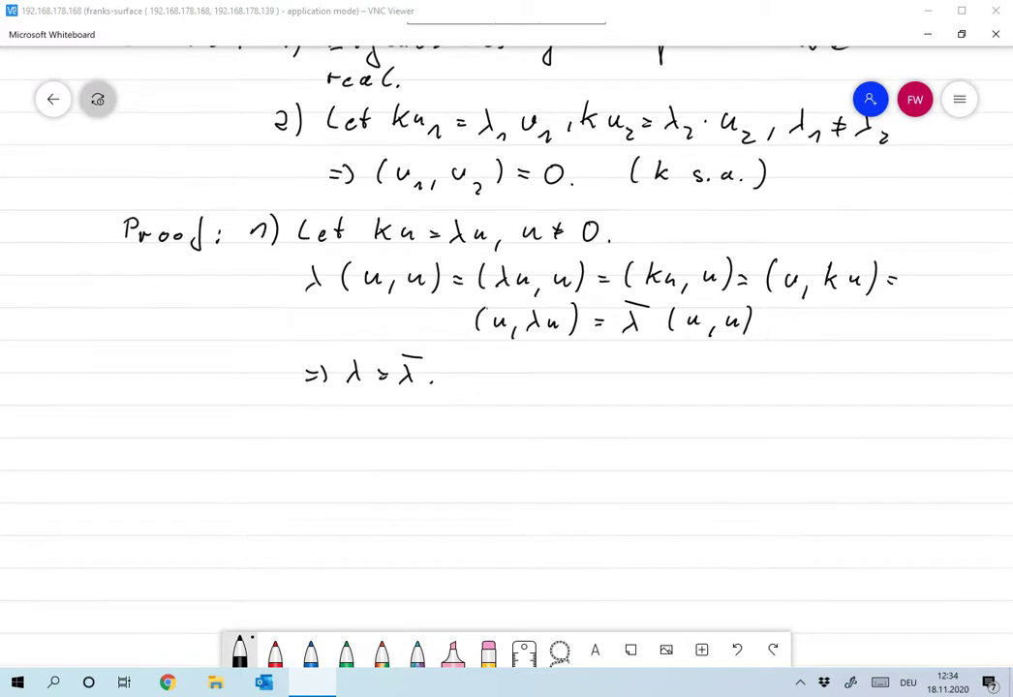
pyautogui.moveTo(263, 414); pyautogui.dragTo(289, 440)
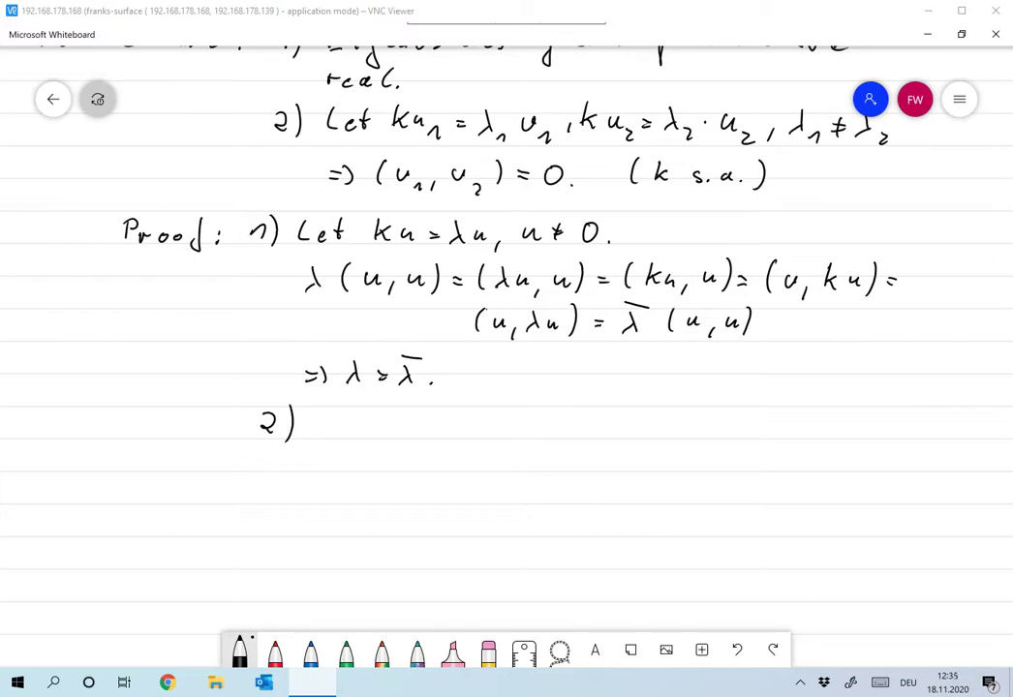
pyautogui.moveTo(322, 411)
pyautogui.mouseDown()
pyautogui.moveTo(333, 432)
pyautogui.moveTo(321, 433)
pyautogui.mouseUp()
pyautogui.moveTo(339, 426)
pyautogui.mouseDown()
pyautogui.moveTo(374, 435)
pyautogui.moveTo(403, 414)
pyautogui.moveTo(414, 436)
pyautogui.mouseUp()
pyautogui.moveTo(422, 426); pyautogui.dragTo(456, 414)
pyautogui.moveTo(458, 427); pyautogui.dragTo(480, 438)
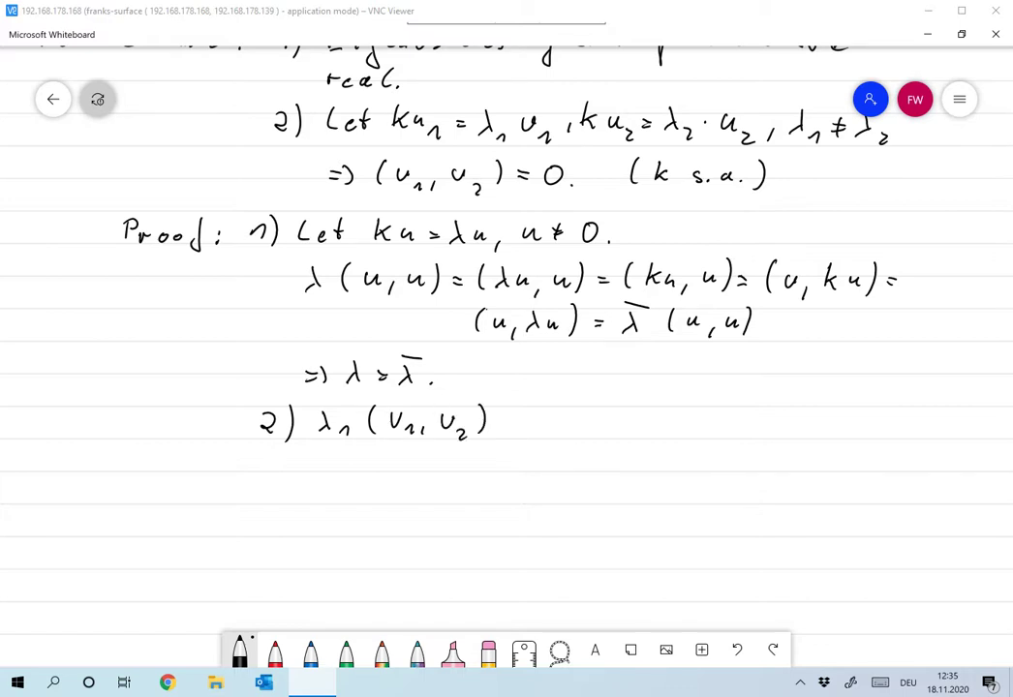
# Continue part 2's calculation on the same line with "= (Ku₁, u₂)"
pyautogui.moveTo(500, 422); pyautogui.dragTo(509, 423)
pyautogui.moveTo(499, 428)
pyautogui.mouseDown()
pyautogui.moveTo(529, 436)
pyautogui.moveTo(545, 425)
pyautogui.mouseUp()
pyautogui.moveTo(557, 411)
pyautogui.mouseDown()
pyautogui.moveTo(558, 424)
pyautogui.moveTo(582, 412)
pyautogui.moveTo(593, 431)
pyautogui.mouseUp()
pyautogui.moveTo(607, 419)
pyautogui.mouseDown()
pyautogui.moveTo(606, 433)
pyautogui.moveTo(643, 412)
pyautogui.mouseUp()
pyautogui.moveTo(651, 424); pyautogui.dragTo(668, 436)
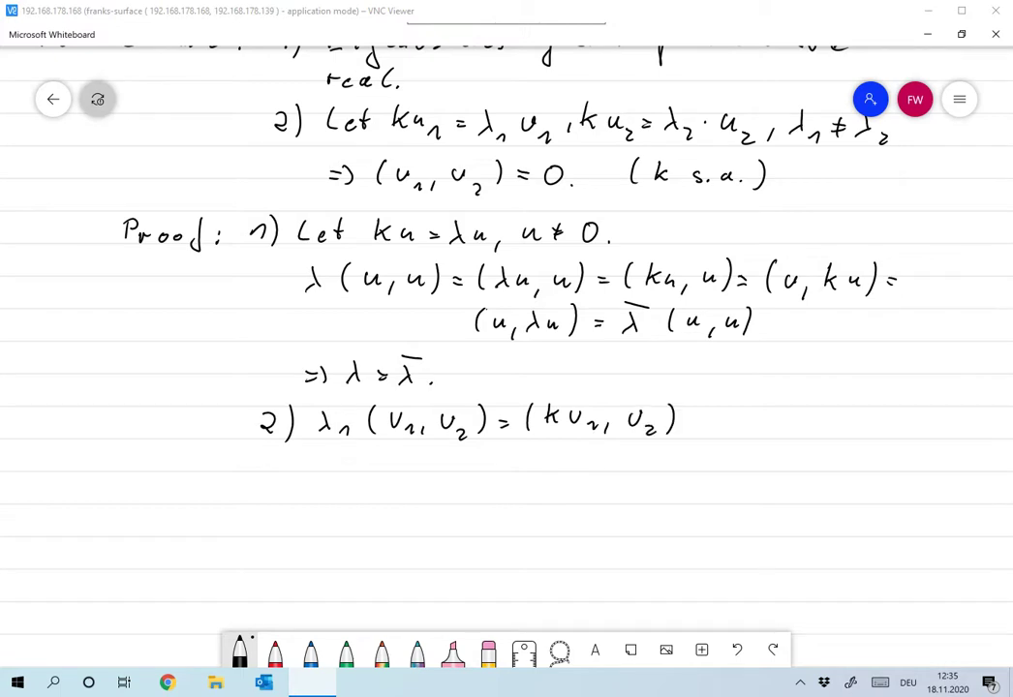
# Write the next equality "= (u₁, Ku₂)" on the line below
pyautogui.scroll(-1, 506, 368)
pyautogui.scroll(1, 506, 368)
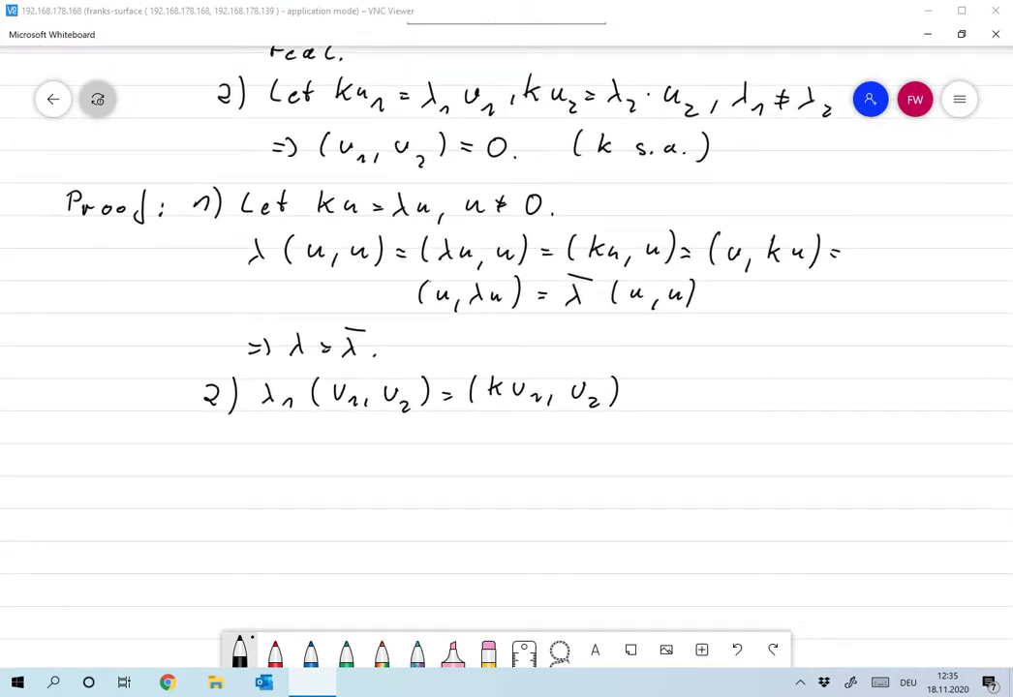
pyautogui.moveTo(440, 430); pyautogui.dragTo(453, 431)
pyautogui.moveTo(442, 439)
pyautogui.mouseDown()
pyautogui.moveTo(480, 445)
pyautogui.moveTo(512, 429)
pyautogui.mouseUp()
pyautogui.moveTo(524, 438)
pyautogui.mouseDown()
pyautogui.moveTo(538, 454)
pyautogui.moveTo(569, 443)
pyautogui.mouseUp()
pyautogui.moveTo(582, 426)
pyautogui.mouseDown()
pyautogui.moveTo(583, 443)
pyautogui.moveTo(610, 427)
pyautogui.mouseUp()
pyautogui.moveTo(613, 435); pyautogui.dragTo(633, 446)
# Continue part 2's calculation on a new line below with "= (u₁, λu₂) ="
pyautogui.scroll(-2, 506, 338)
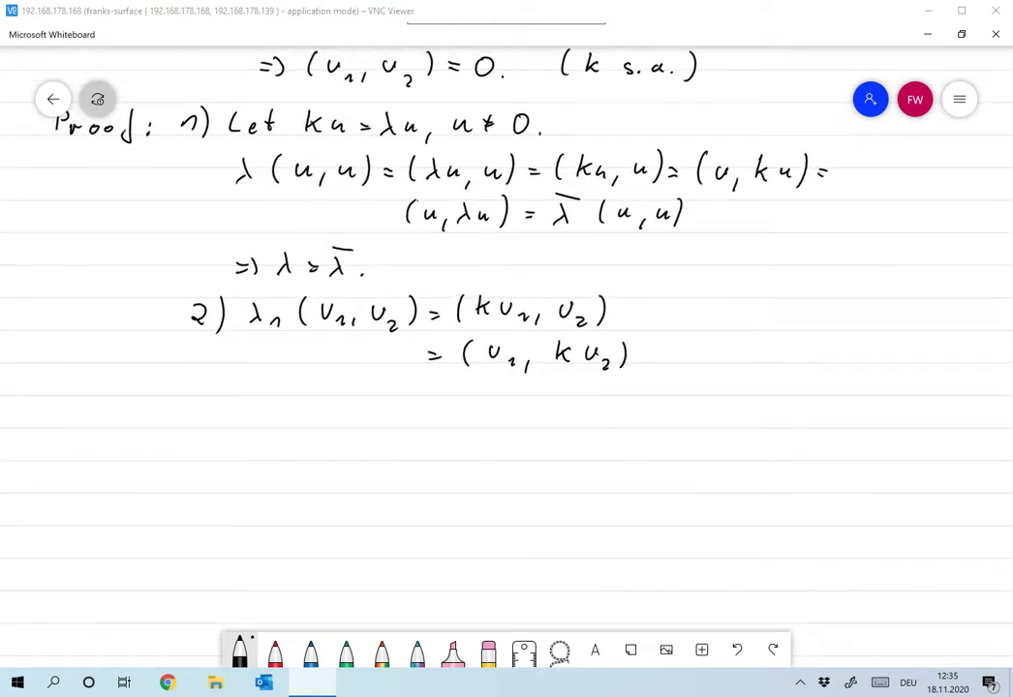
pyautogui.moveTo(433, 397); pyautogui.dragTo(441, 397)
pyautogui.moveTo(435, 402); pyautogui.dragTo(441, 402)
pyautogui.moveTo(476, 384)
pyautogui.mouseDown()
pyautogui.moveTo(471, 411)
pyautogui.moveTo(506, 391)
pyautogui.moveTo(521, 412)
pyautogui.mouseUp()
pyautogui.moveTo(537, 406)
pyautogui.mouseDown()
pyautogui.moveTo(534, 415)
pyautogui.moveTo(571, 408)
pyautogui.moveTo(556, 408)
pyautogui.mouseUp()
pyautogui.moveTo(577, 393); pyautogui.dragTo(608, 416)
pyautogui.moveTo(620, 386)
pyautogui.mouseDown()
pyautogui.moveTo(622, 412)
pyautogui.moveTo(657, 397)
pyautogui.mouseUp()
pyautogui.moveTo(646, 404); pyautogui.dragTo(689, 405)
pyautogui.click(684, 403)
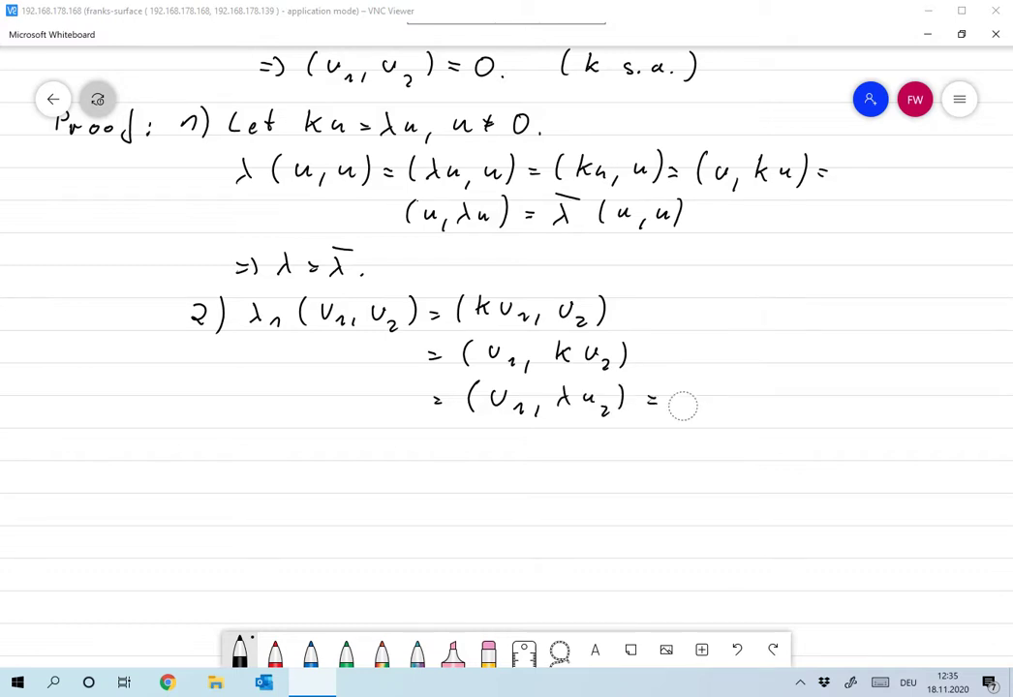
# Add the missing subscript 2 to λ inside the parentheses and complete the line with "λ₂ (u₁, u₂)"
pyautogui.moveTo(567, 401); pyautogui.dragTo(575, 412)
pyautogui.moveTo(668, 387); pyautogui.dragTo(681, 408)
pyautogui.moveTo(674, 397); pyautogui.dragTo(667, 407)
pyautogui.moveTo(689, 400)
pyautogui.mouseDown()
pyautogui.moveTo(687, 411)
pyautogui.moveTo(731, 414)
pyautogui.moveTo(765, 391)
pyautogui.moveTo(784, 414)
pyautogui.moveTo(821, 389)
pyautogui.mouseUp()
pyautogui.moveTo(823, 403); pyautogui.dragTo(845, 414)
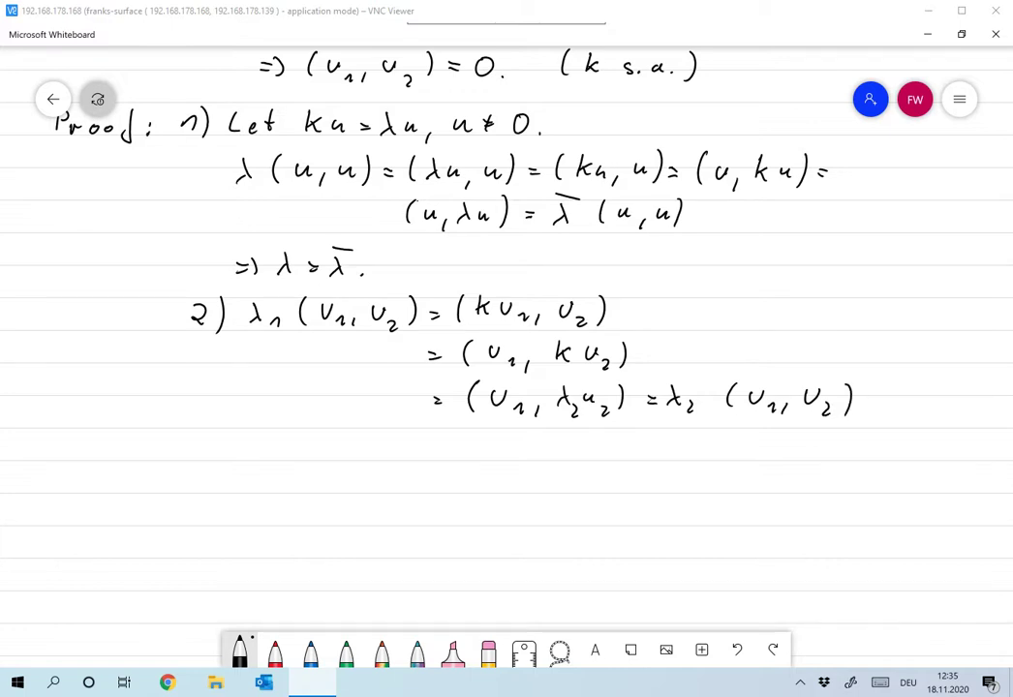
# Start part 2's conclusion below the calculation with "⇒ (u₁, u₂"
pyautogui.scroll(-1, 507, 358)
pyautogui.moveTo(277, 419); pyautogui.dragTo(287, 419)
pyautogui.moveTo(277, 425); pyautogui.dragTo(286, 426)
pyautogui.moveTo(289, 415)
pyautogui.mouseDown()
pyautogui.moveTo(291, 429)
pyautogui.moveTo(329, 432)
pyautogui.moveTo(359, 414)
pyautogui.moveTo(371, 433)
pyautogui.mouseUp()
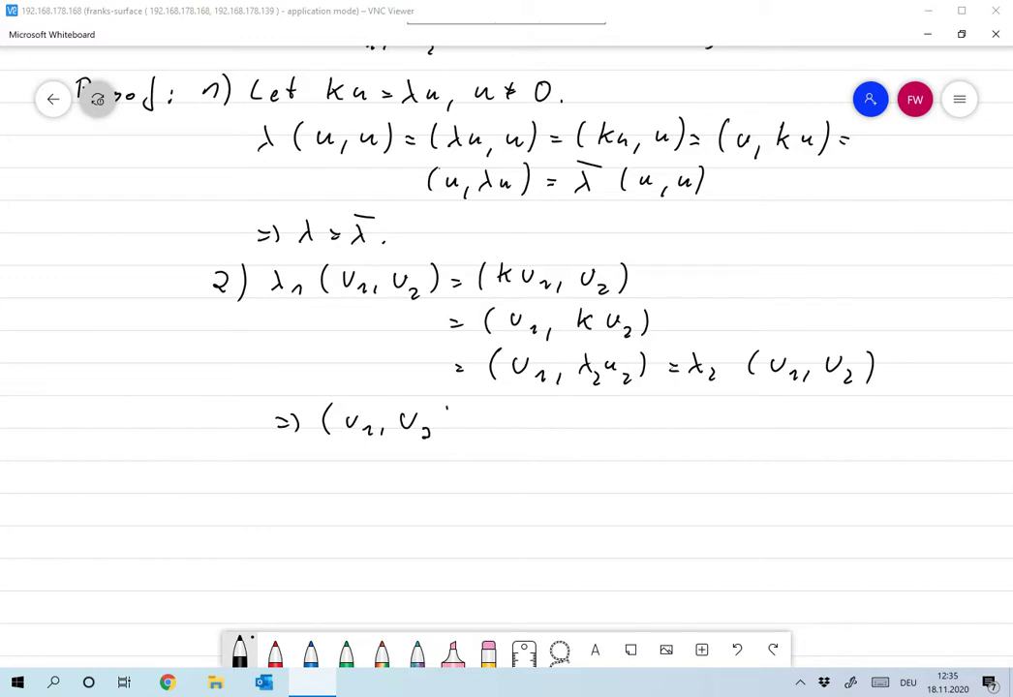